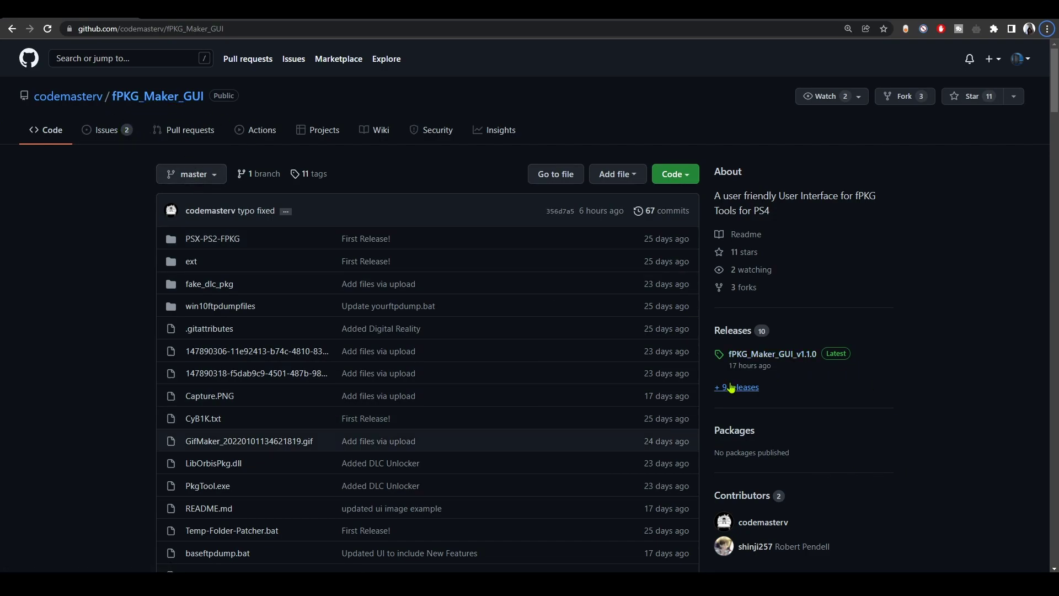
Scroll the README from Known Issues down to 'WSL Ubuntu 20.04 Required' and 'Needed tools'.
scroll(781, 359, down, 20)
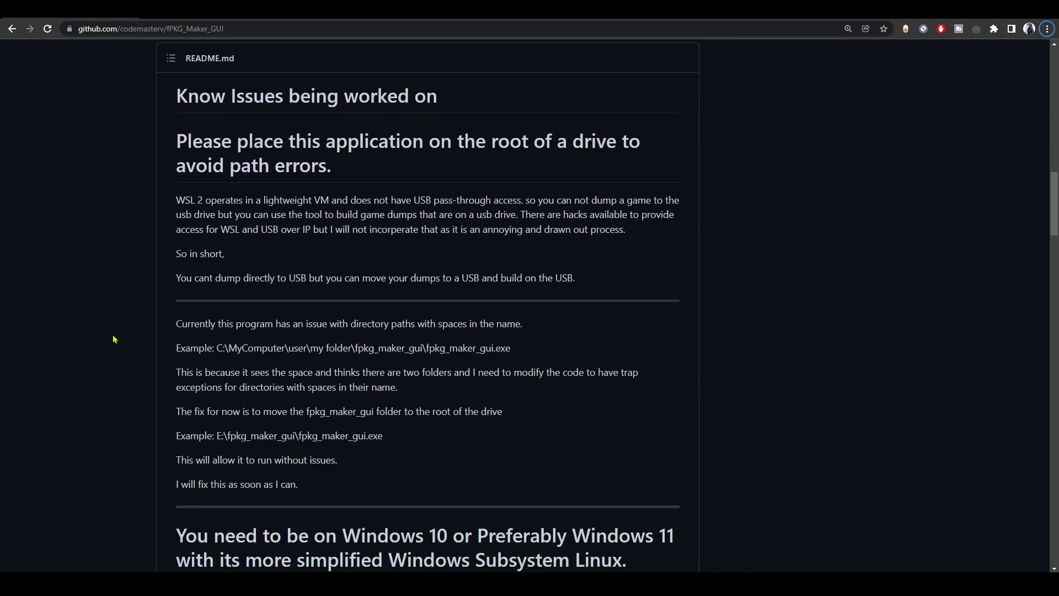
scroll(114, 338, down, 8)
scroll(115, 339, down, 1)
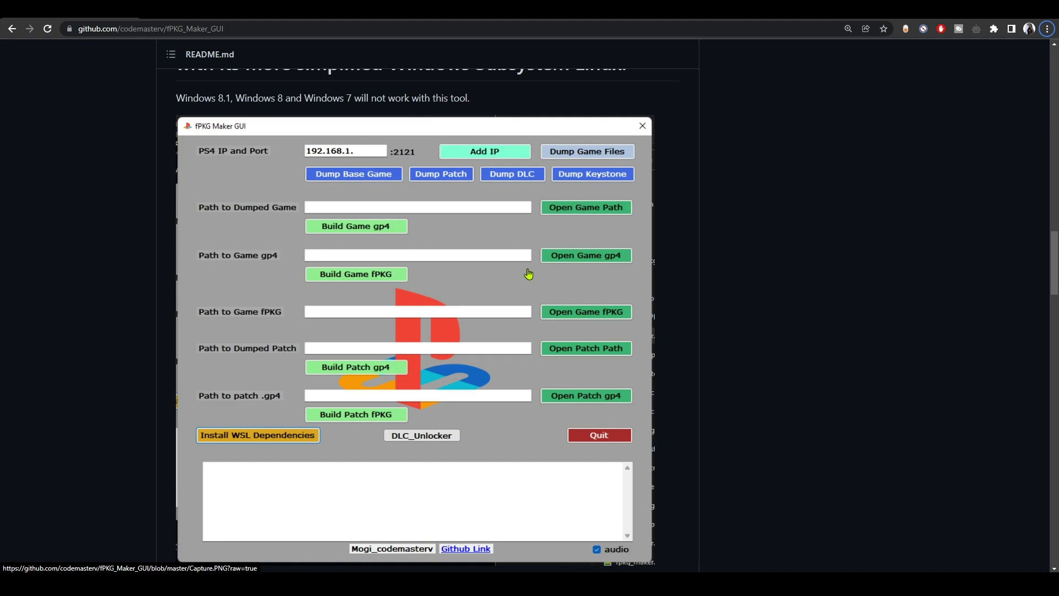
scroll(529, 274, down, 2)
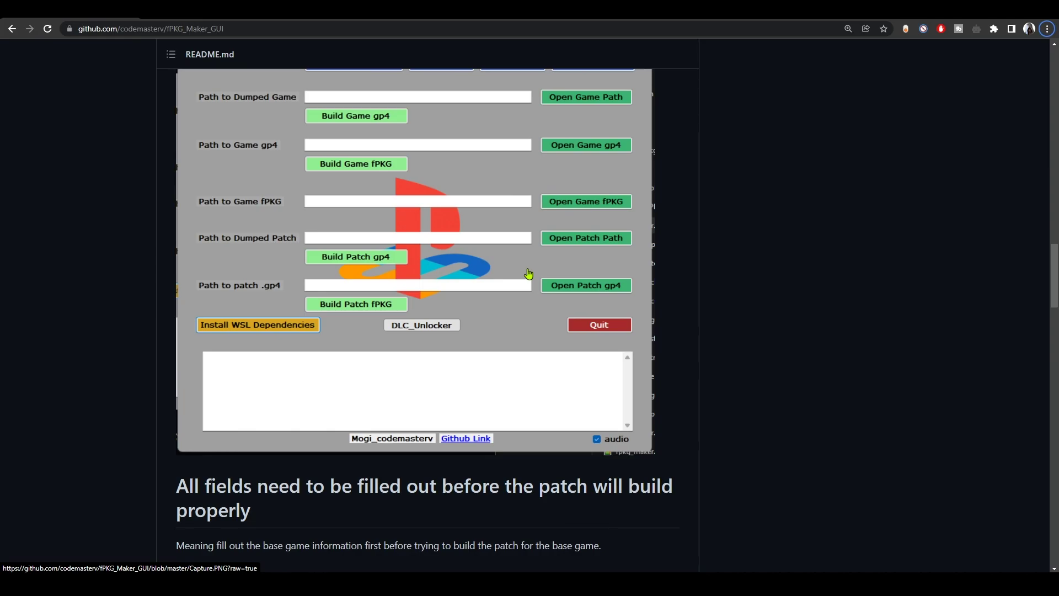
scroll(529, 274, down, 10)
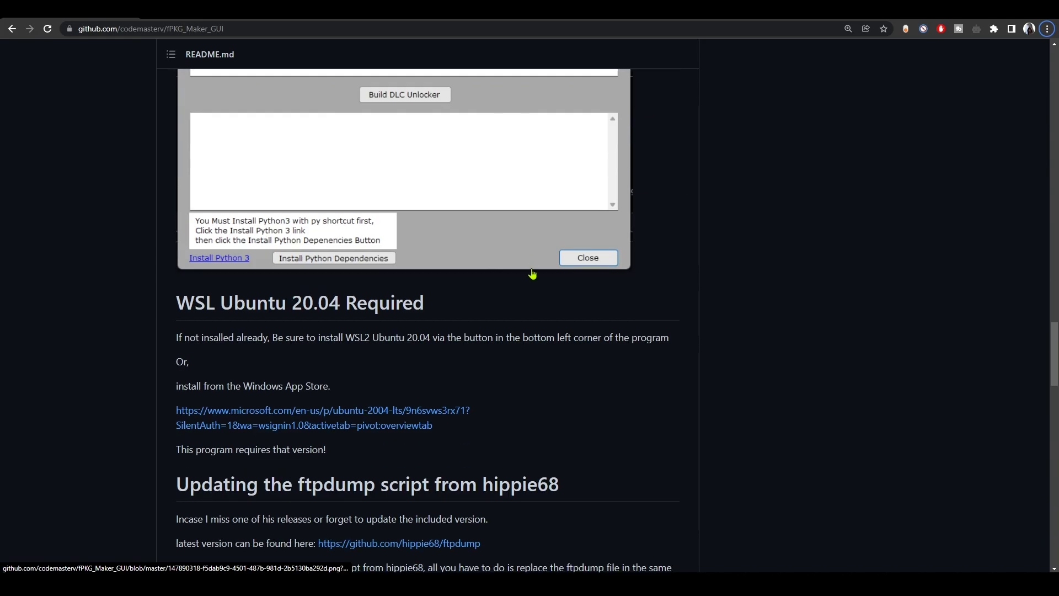
scroll(533, 274, down, 4)
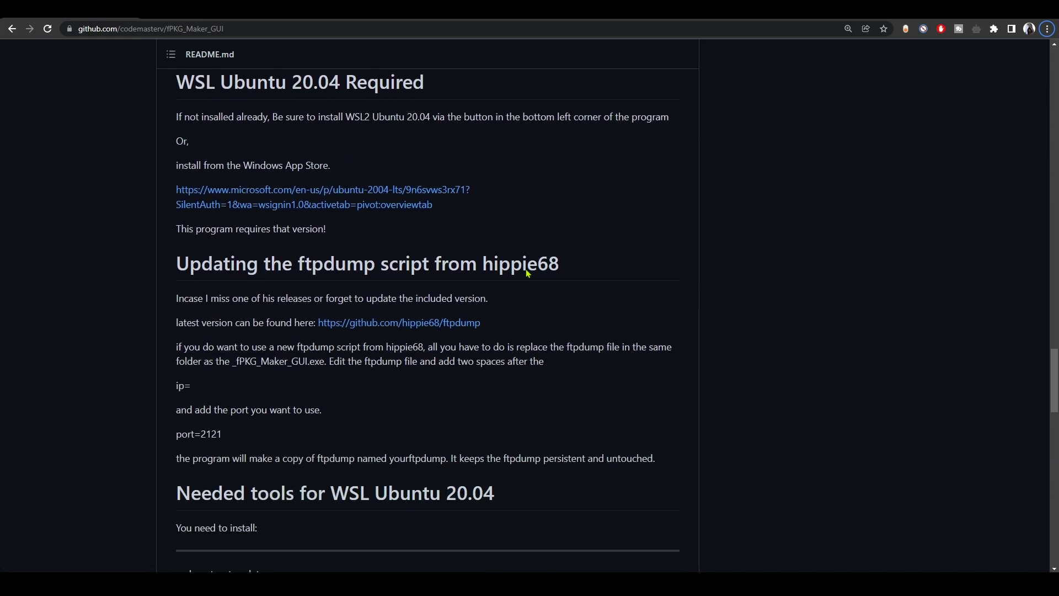
scroll(527, 273, down, 6)
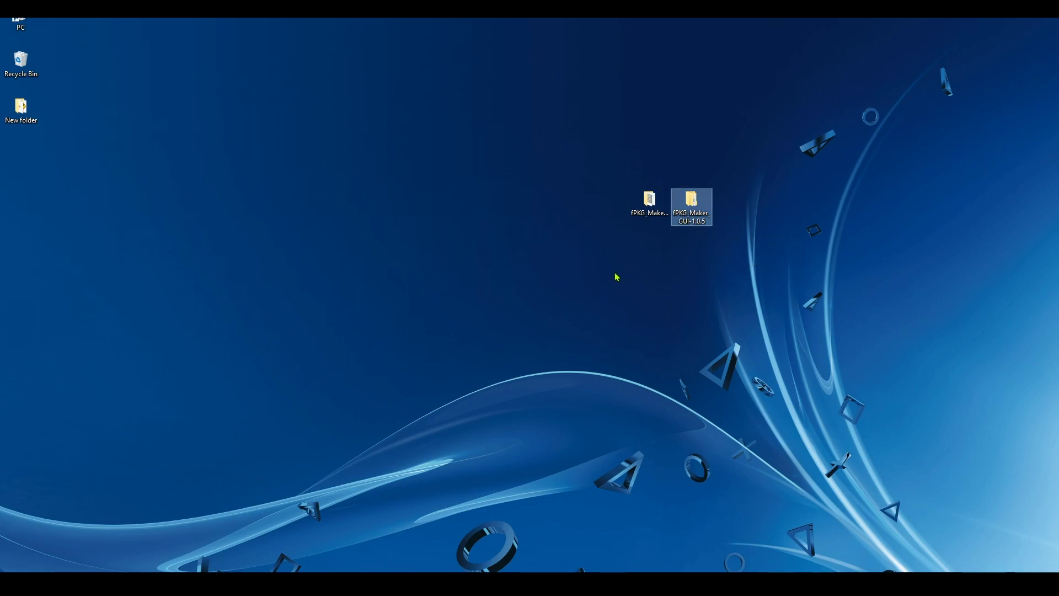
Launch fpkg_maker.exe from the fPKG_Maker_GUI_v1.1.0 folder, then close it and the folder window.
click(645, 215)
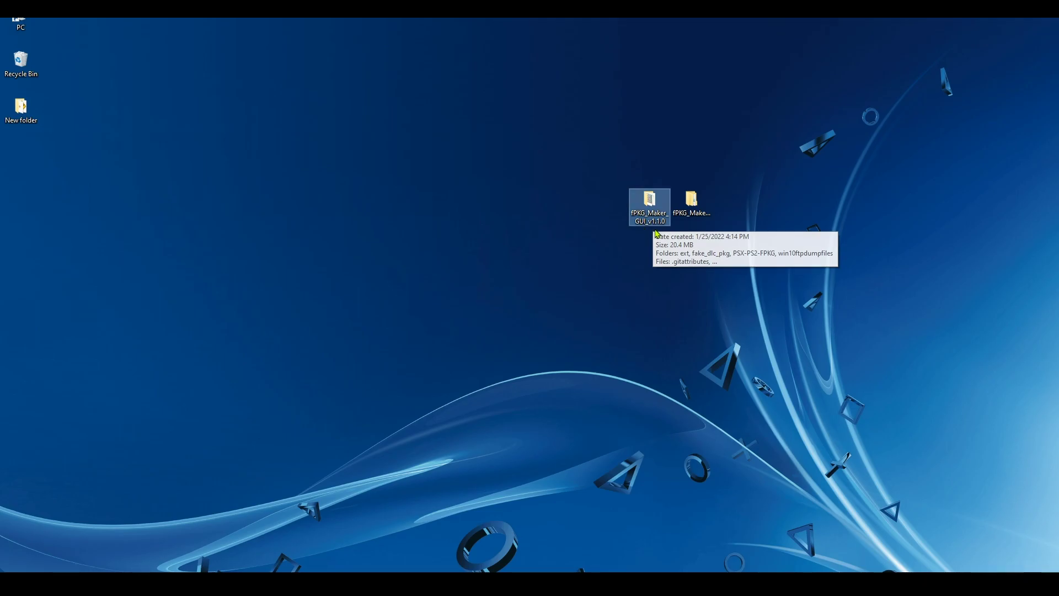
double_click(649, 211)
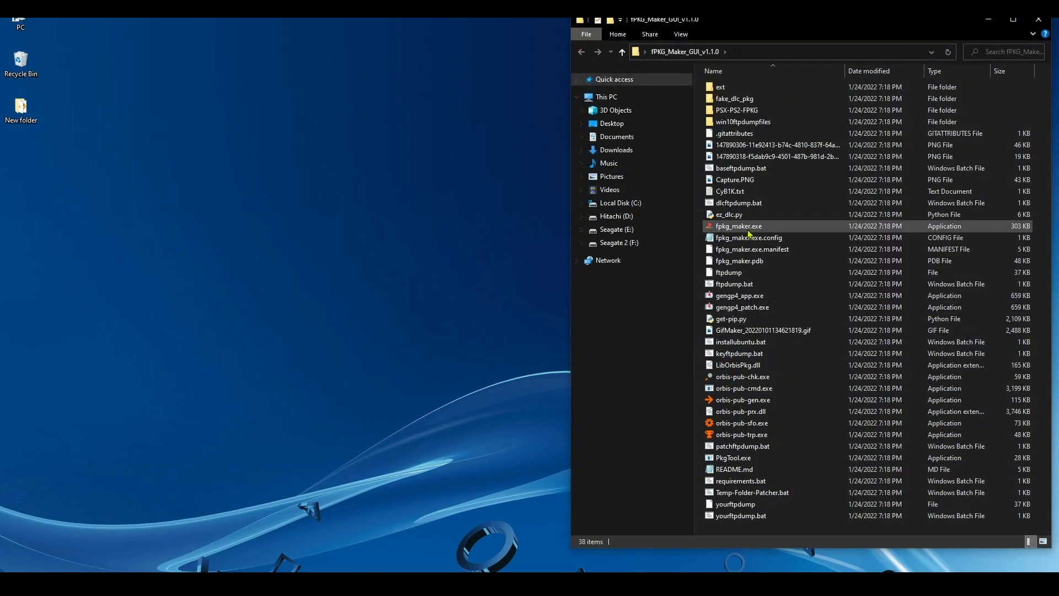
double_click(739, 226)
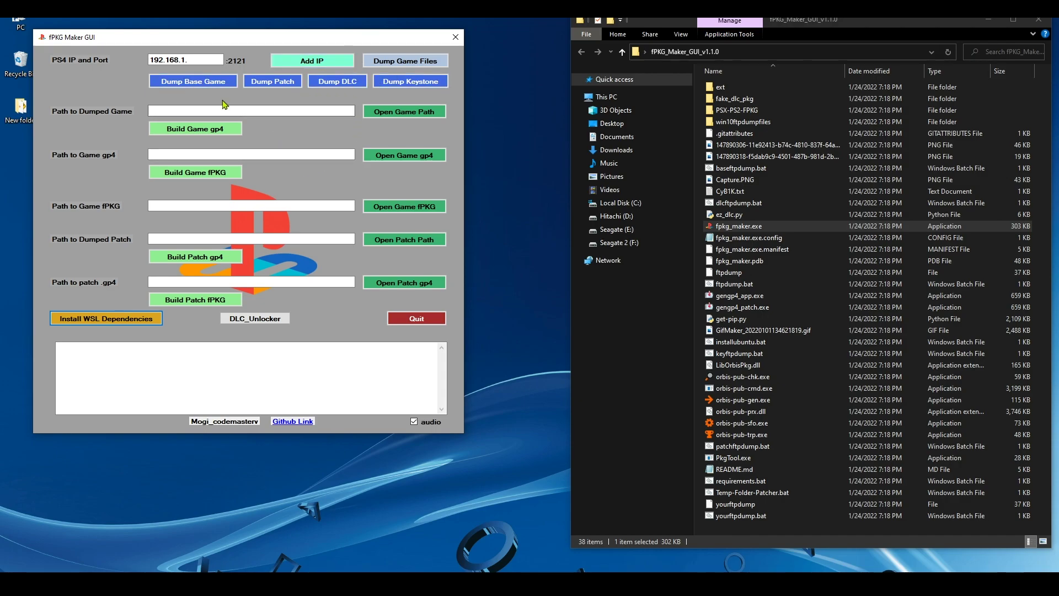
click(453, 41)
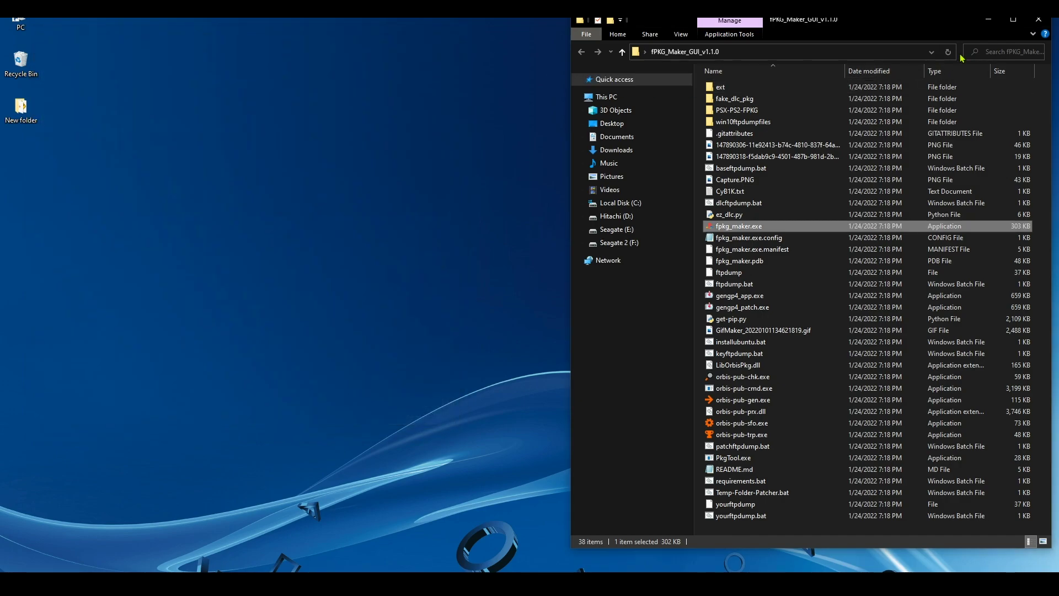
click(1038, 19)
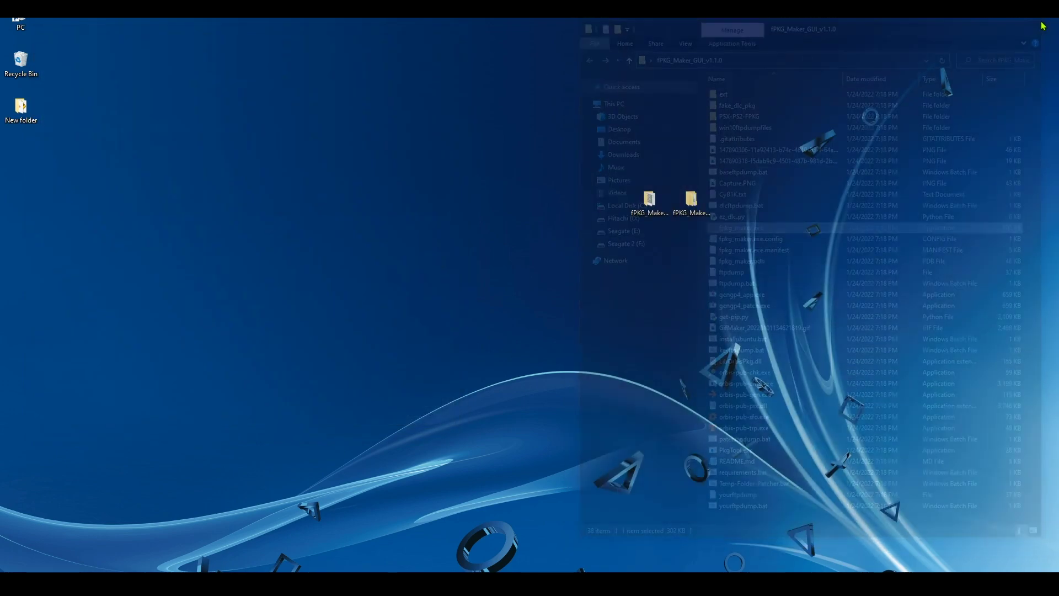
Delete the fPKG_Maker_GUI_v1.1.0 desktop folder to the Recycle Bin.
right_click(652, 206)
click(683, 435)
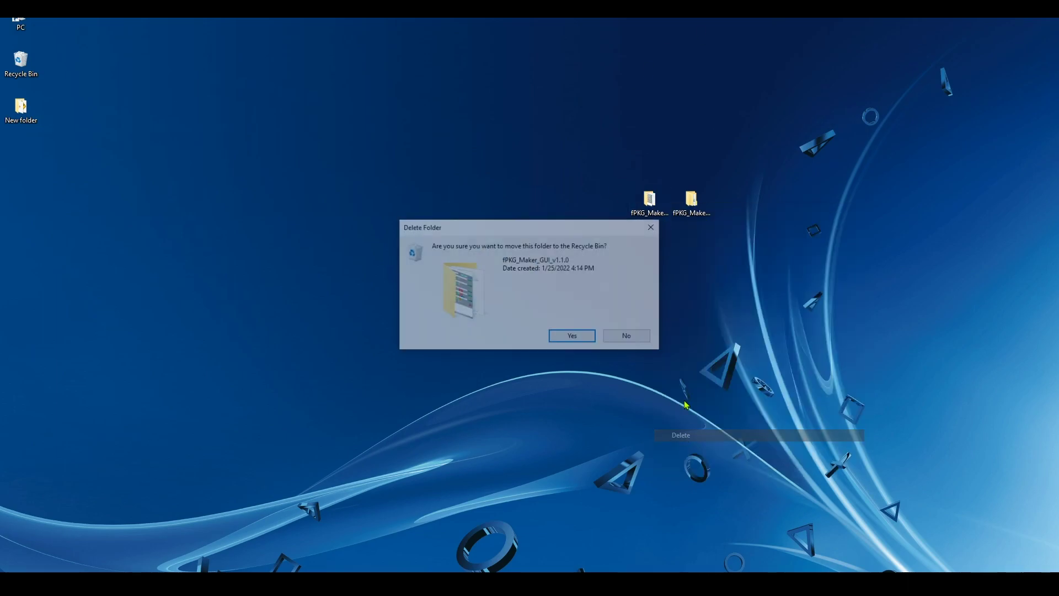
click(574, 338)
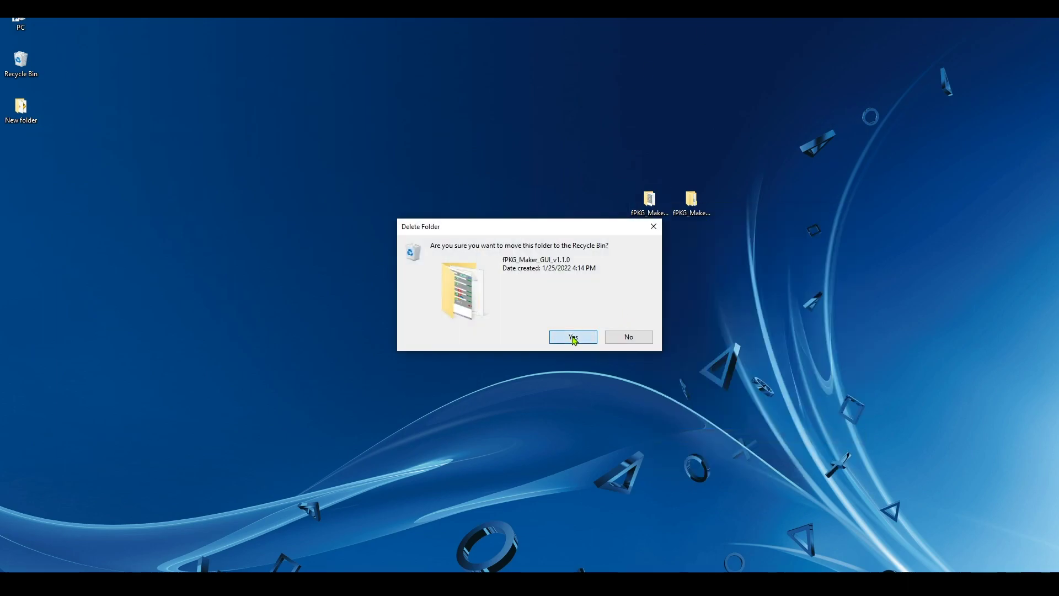
click(704, 217)
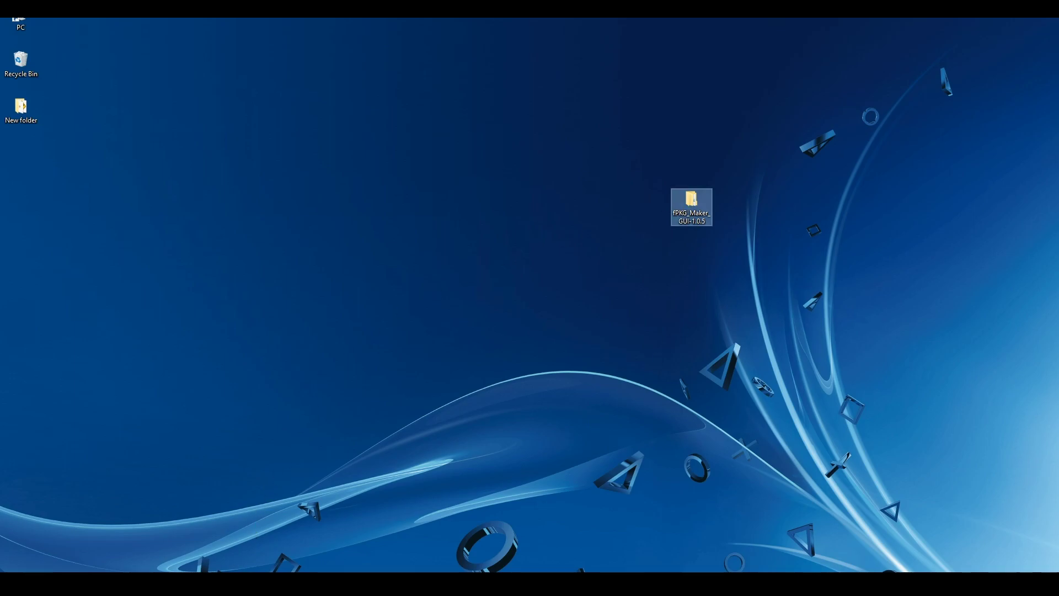
Bring up the Chiaki PS4 stream and select Unravel TWO on the home screen.
mouse_move(201, 583)
click(247, 551)
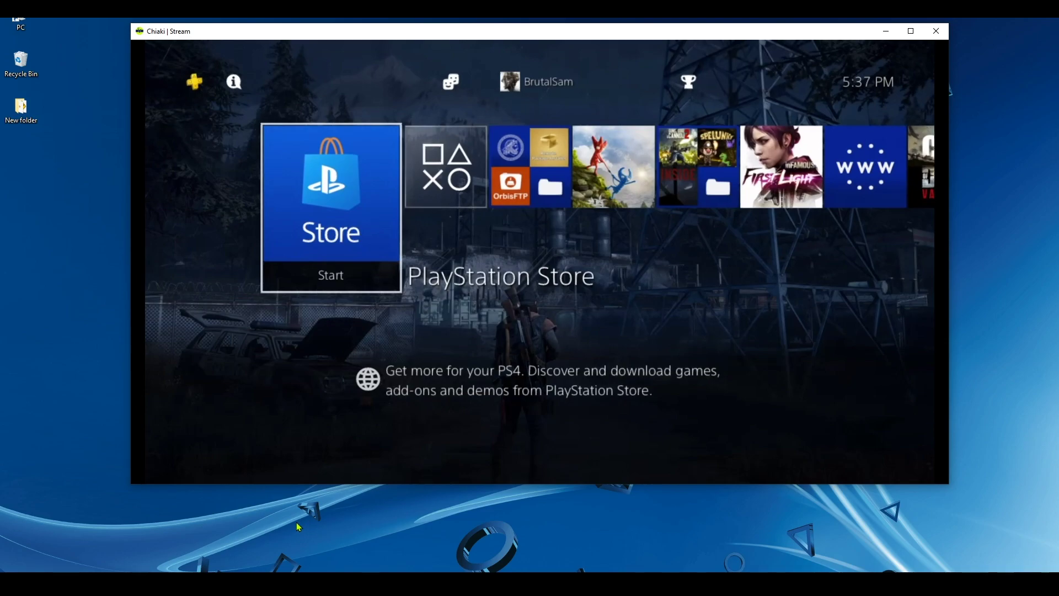
key(Right)
key(Right)
key(Right)
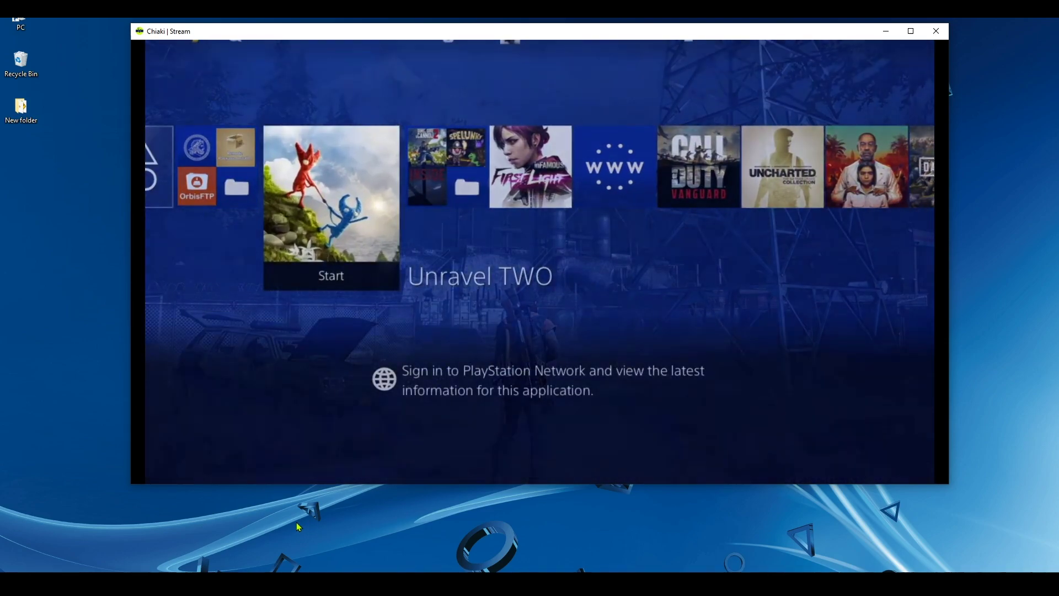
key(Return)
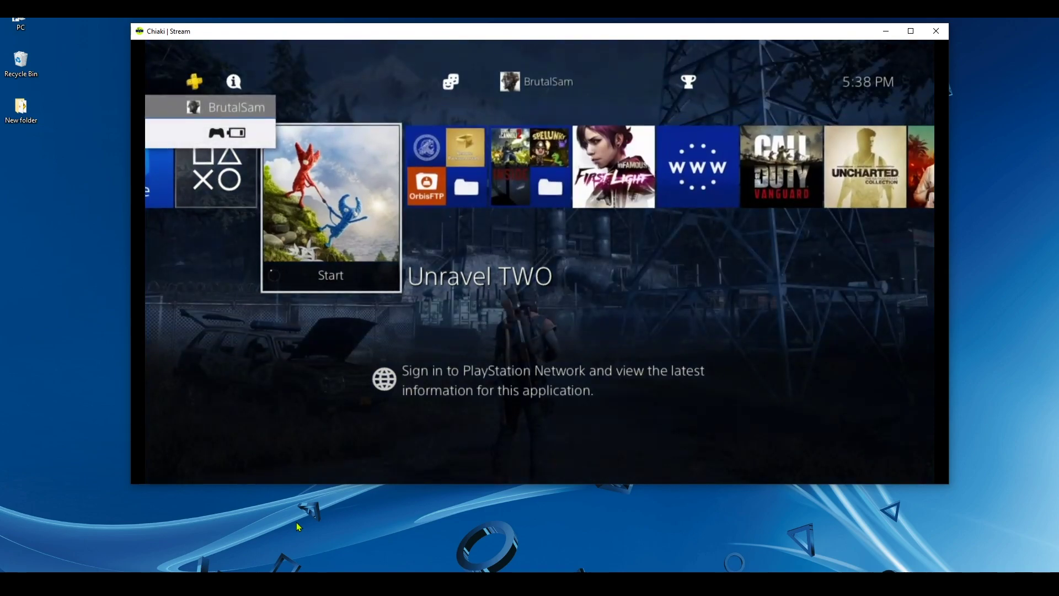
Open PS4 Settings > GoldHEN to verify the FTP server is enabled on port 2121.
key(Up)
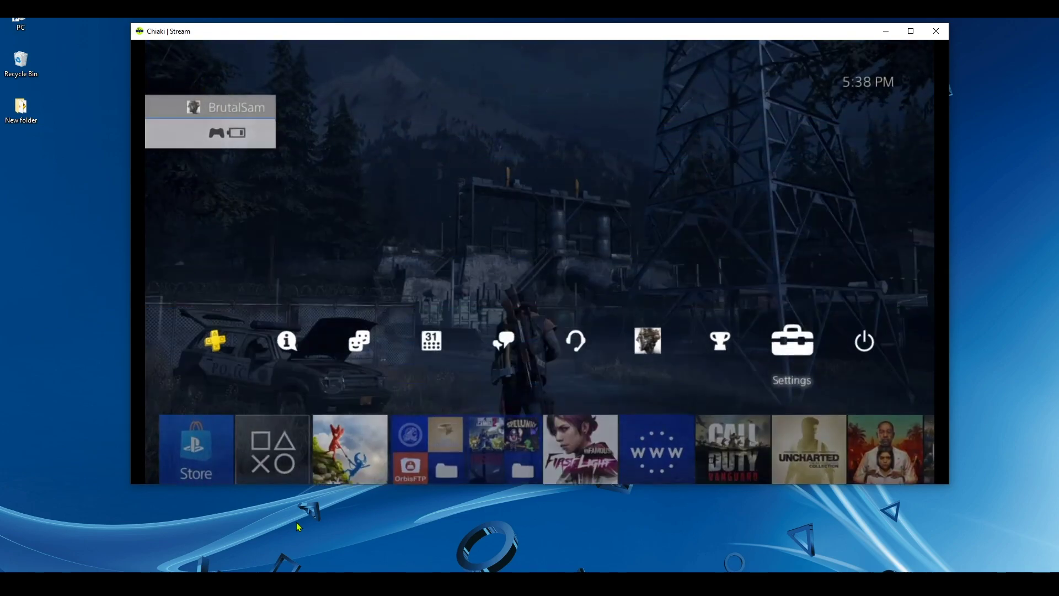
key(Return)
key(Up)
key(Up)
key(Up)
key(Up)
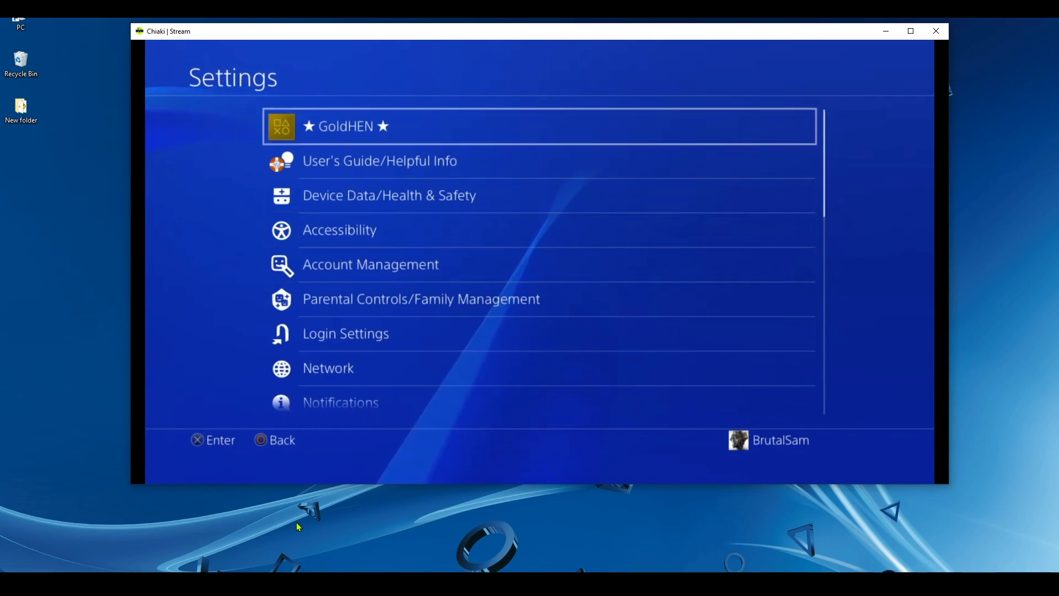
key(Return)
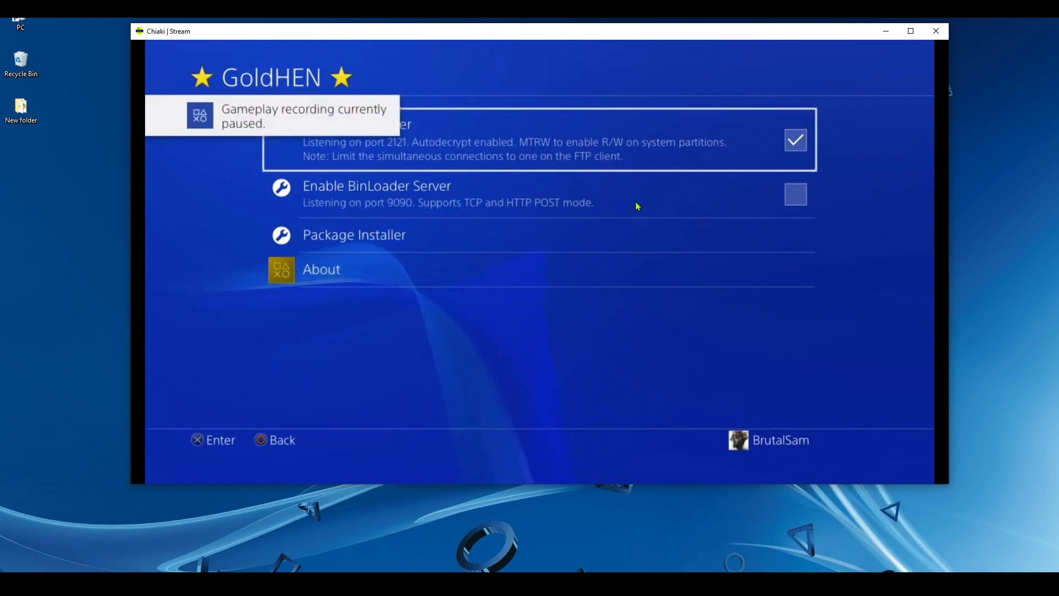
Minimize Chiaki and launch fpkg_maker.exe from the fPKG_Maker_GUI-1.0.5 folder.
click(875, 32)
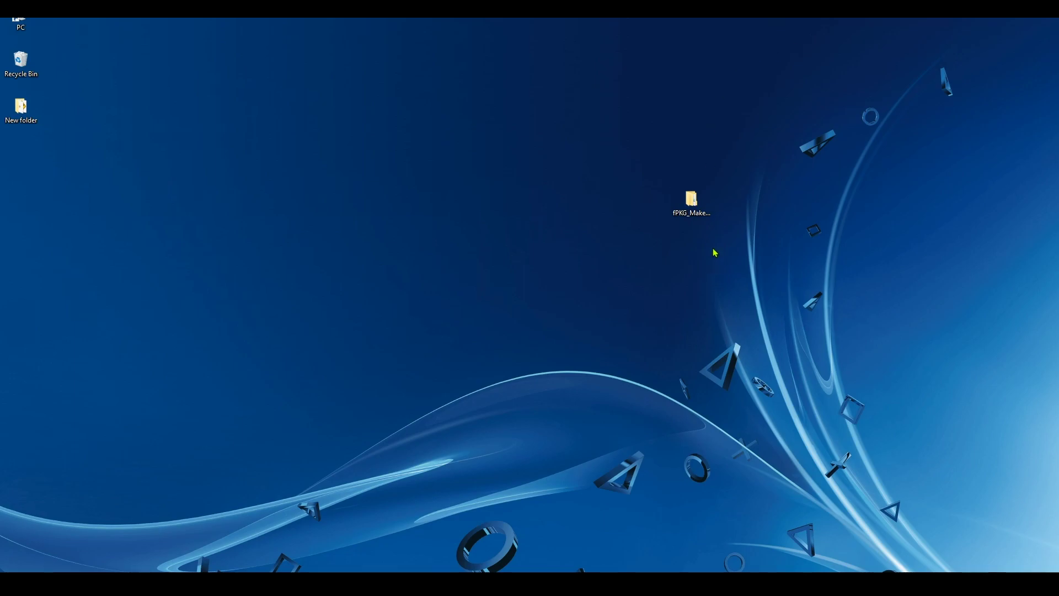
double_click(693, 205)
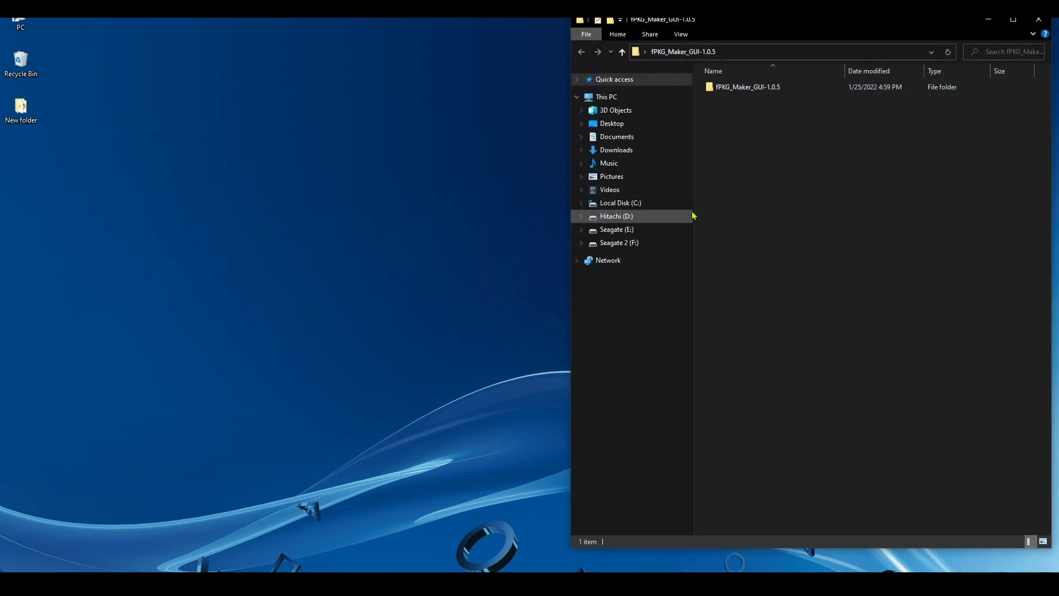
double_click(732, 94)
click(737, 181)
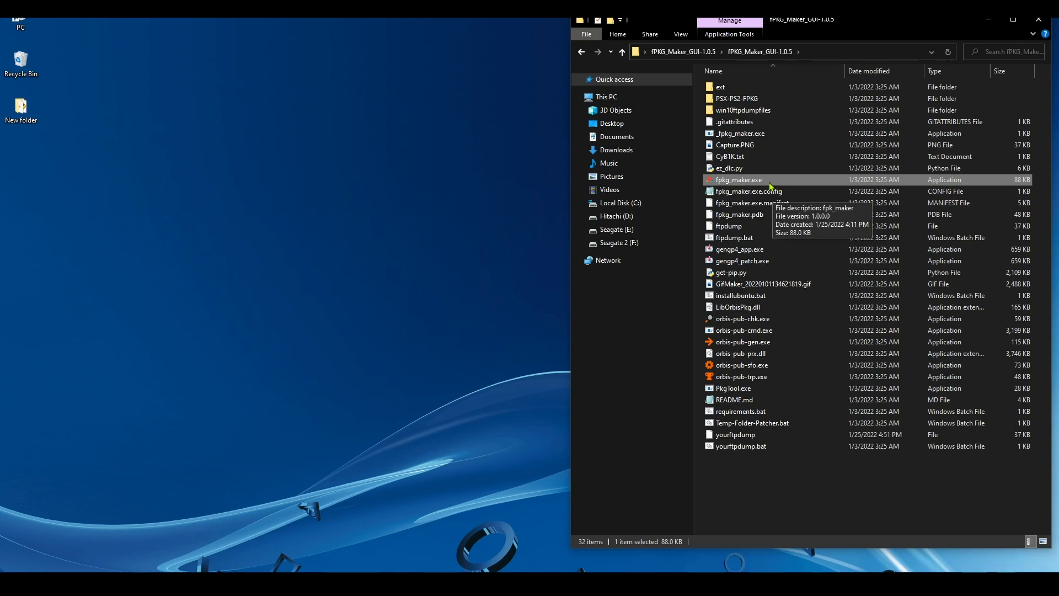
double_click(770, 184)
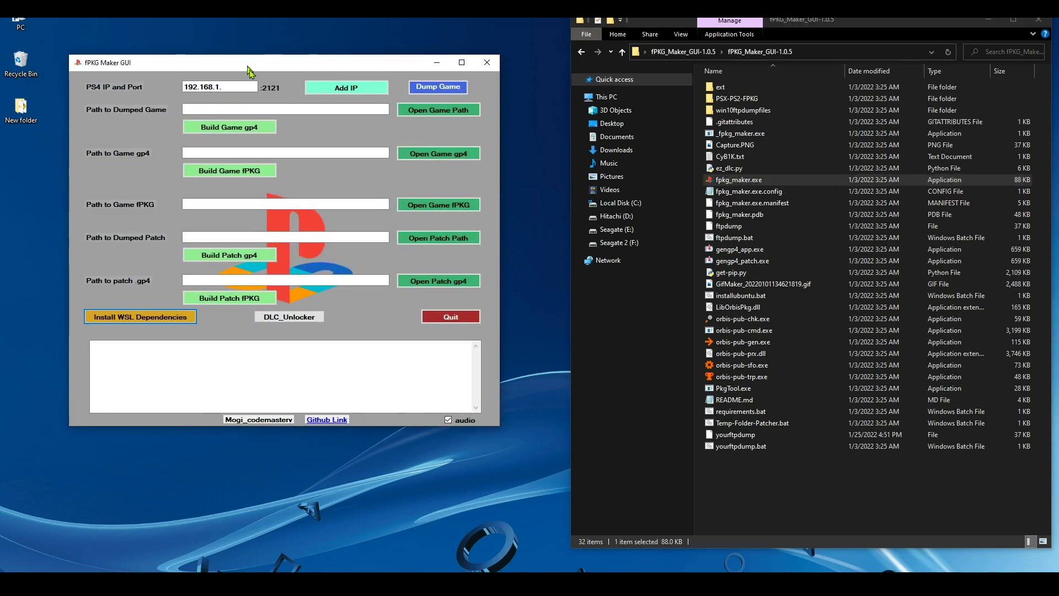
drag(247, 71, 271, 86)
Set and save the PS4 IP as 192.168.1.15, then start the game dump.
click(273, 103)
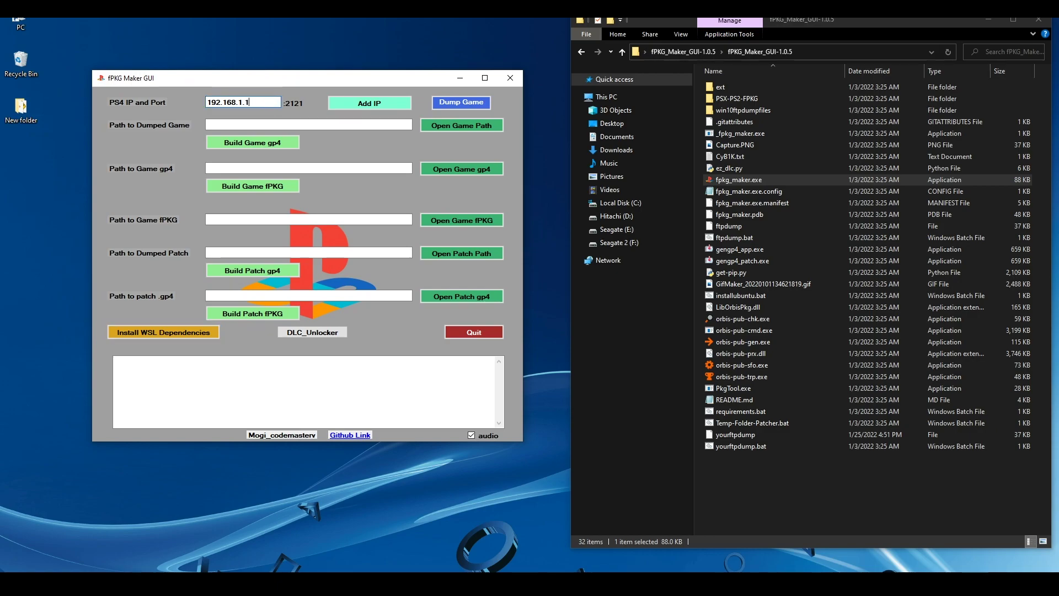
text(15)
click(373, 107)
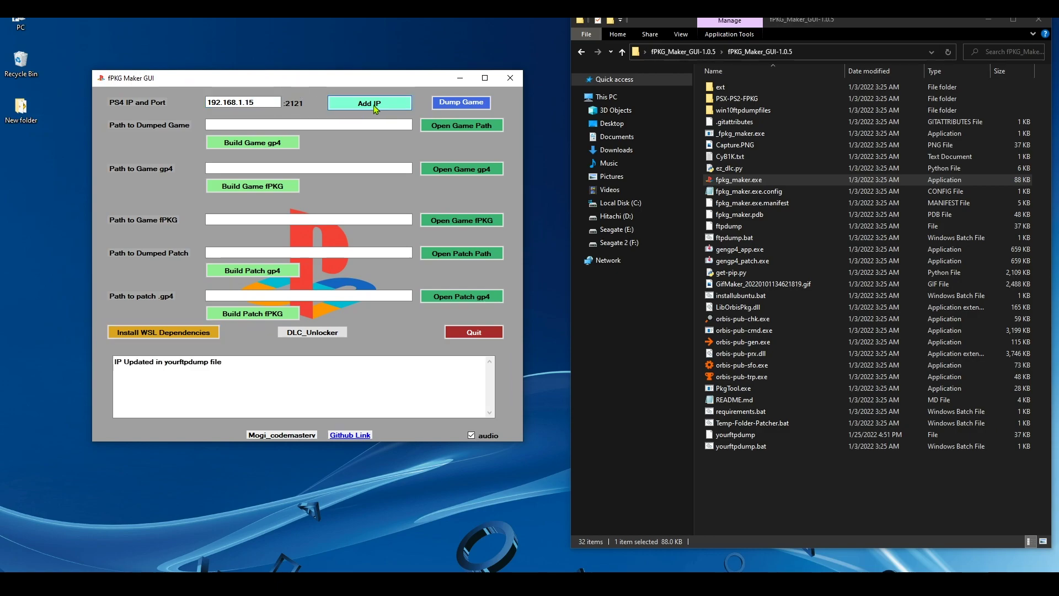
click(459, 104)
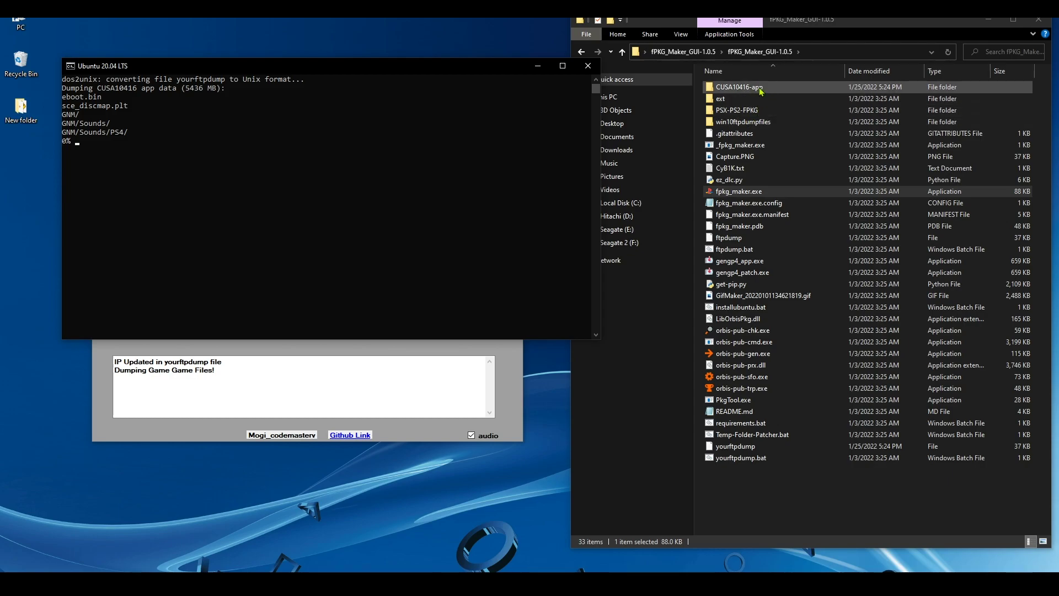
Check the dumped CUSA10416-app folder's size in Properties (3.06 GB).
click(780, 87)
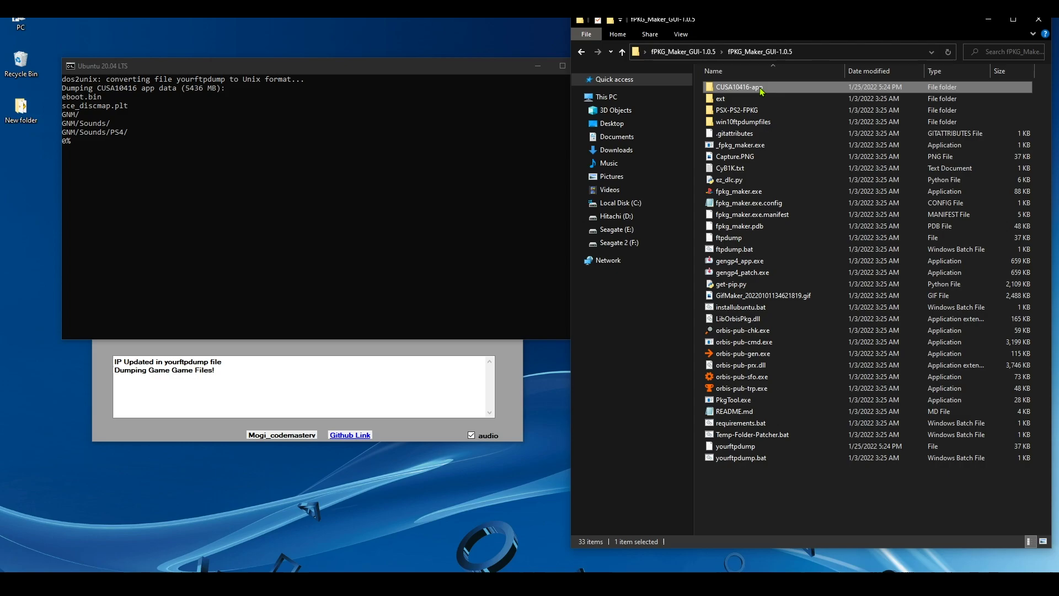
right_click(759, 88)
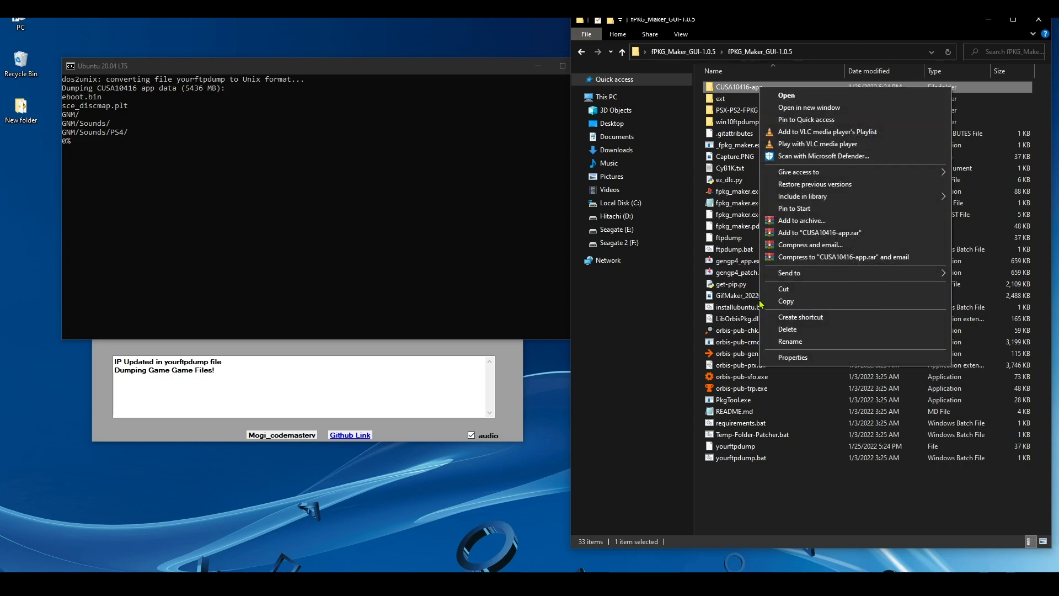
click(788, 357)
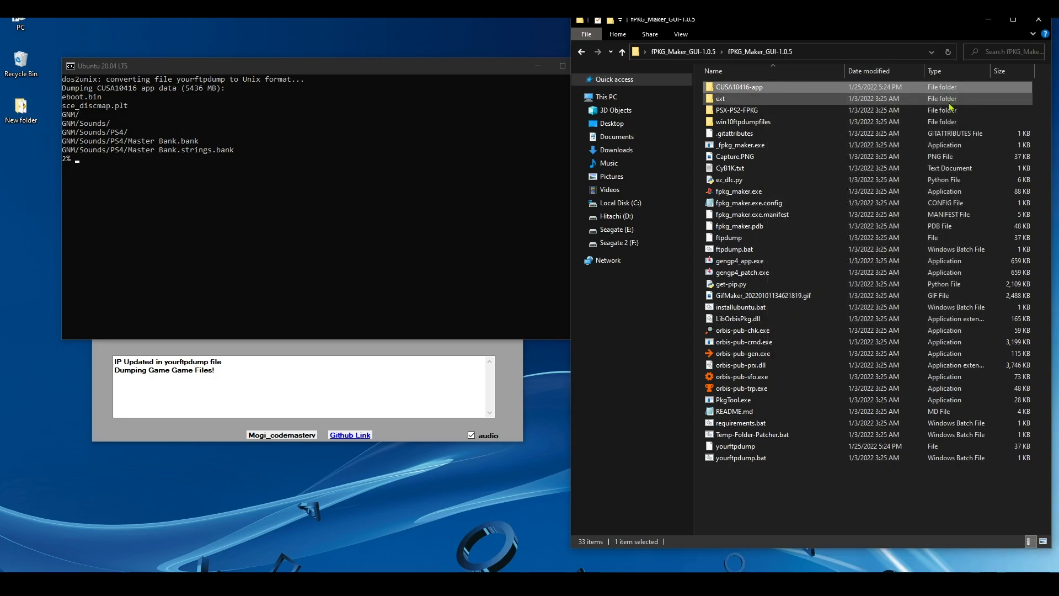
click(953, 96)
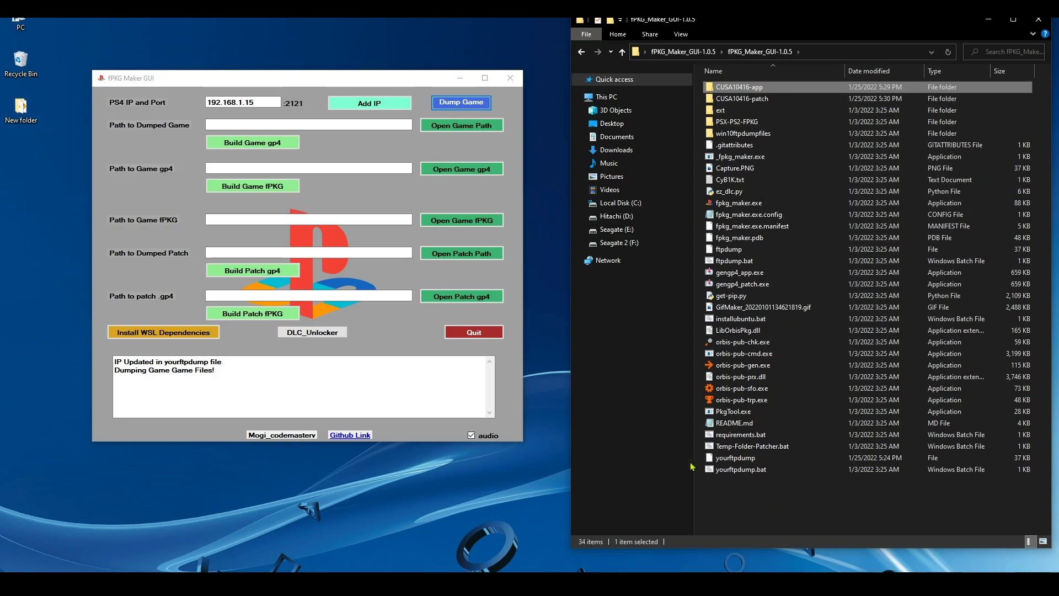
right_click(742, 87)
click(771, 353)
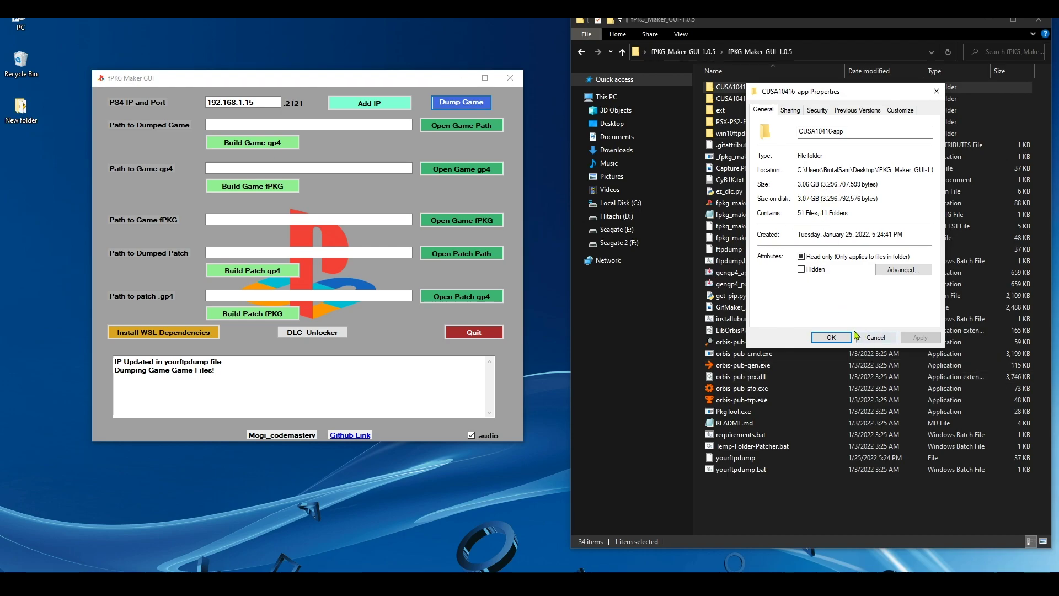
click(831, 337)
Check the CUSA10416-patch folder's size in Properties (438 MB).
right_click(753, 102)
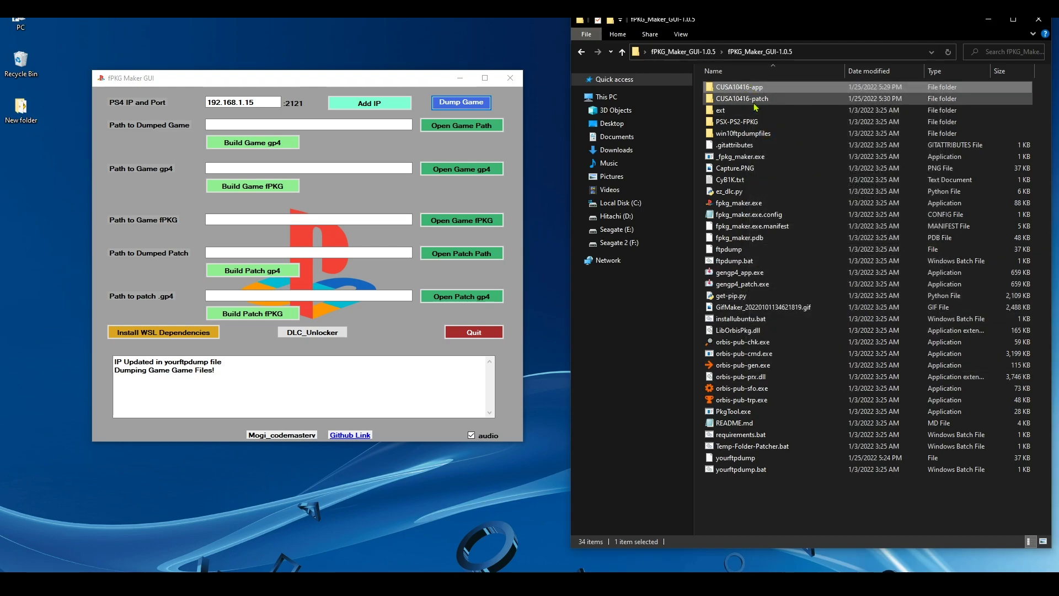
click(783, 372)
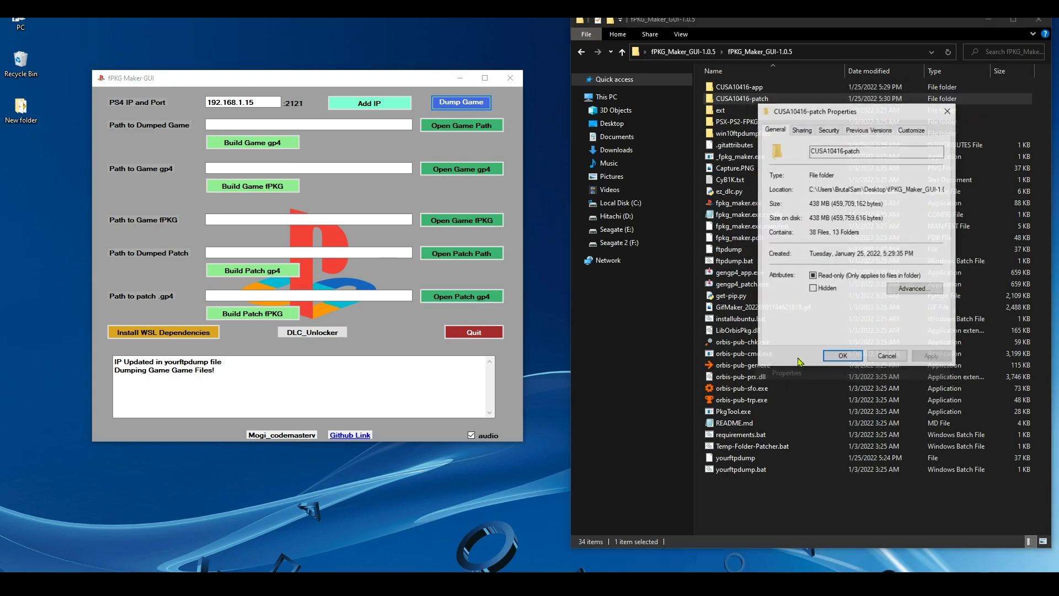
click(947, 110)
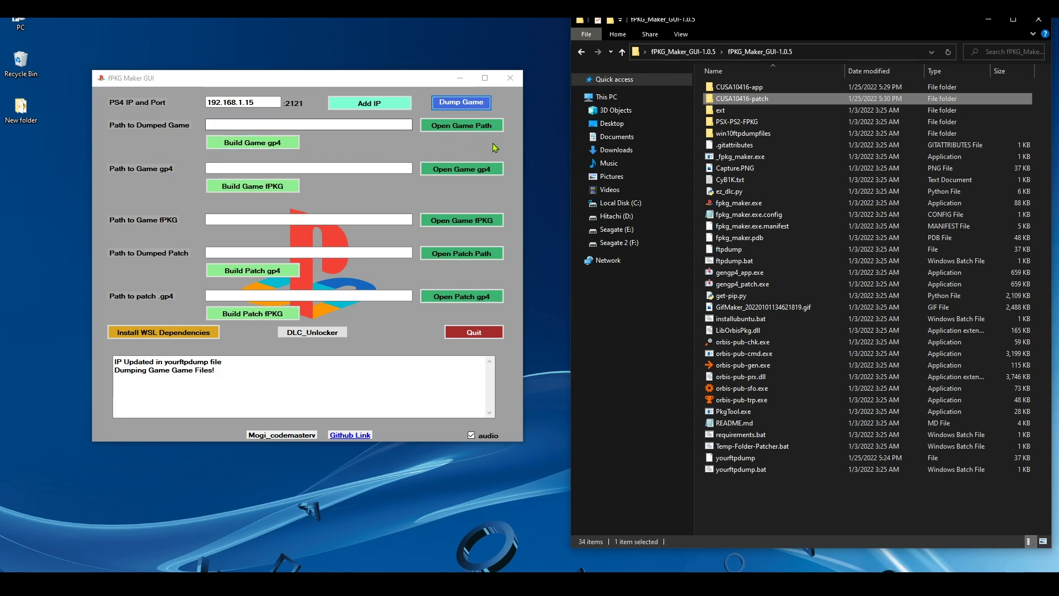
Set the dumped game path to CUSA10416-app and generate CUSA10416-app.gp4.
click(459, 126)
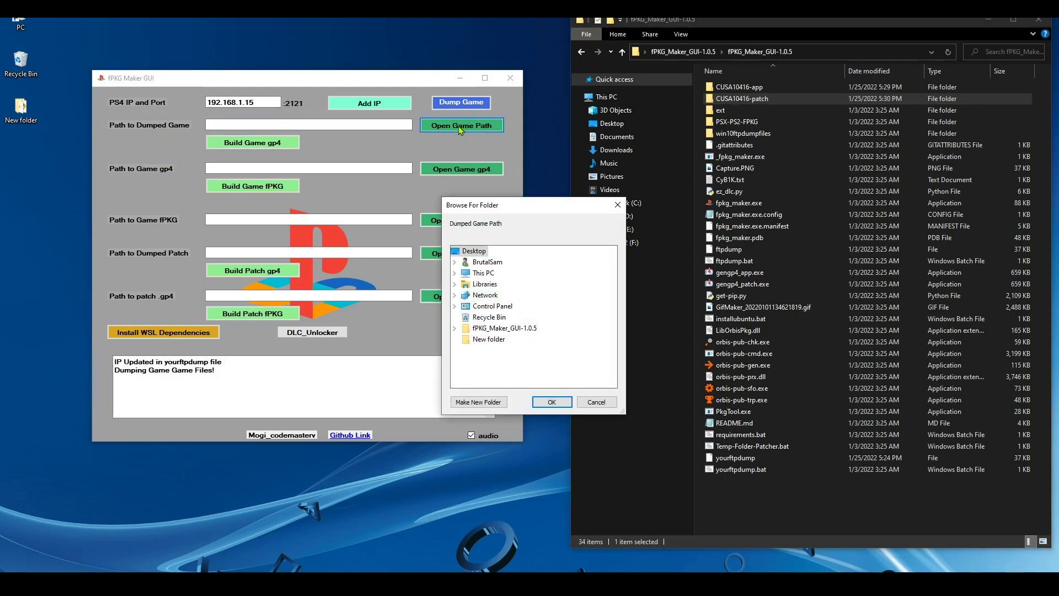
click(456, 330)
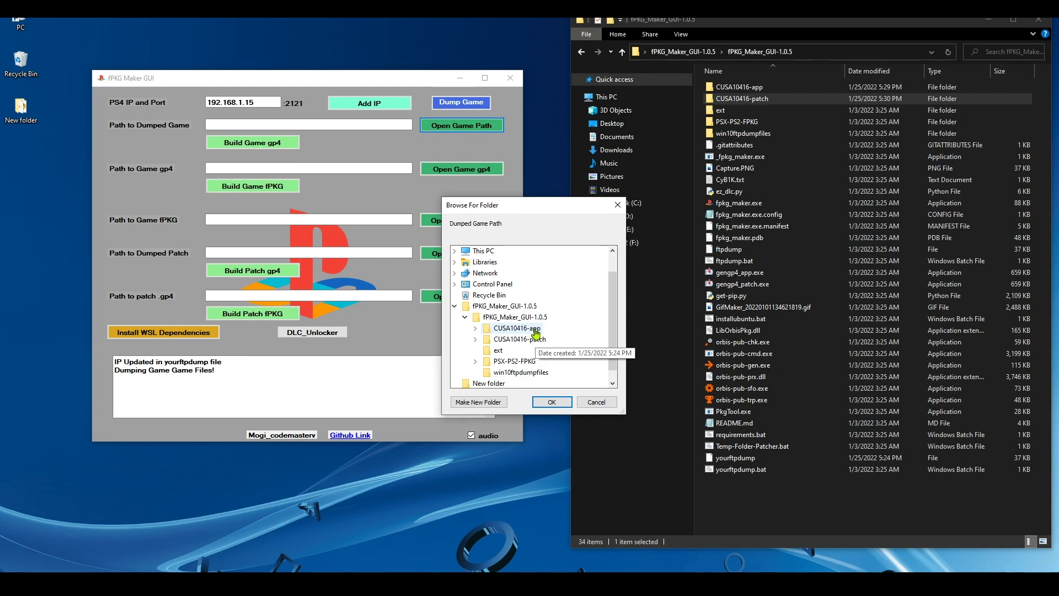
click(535, 331)
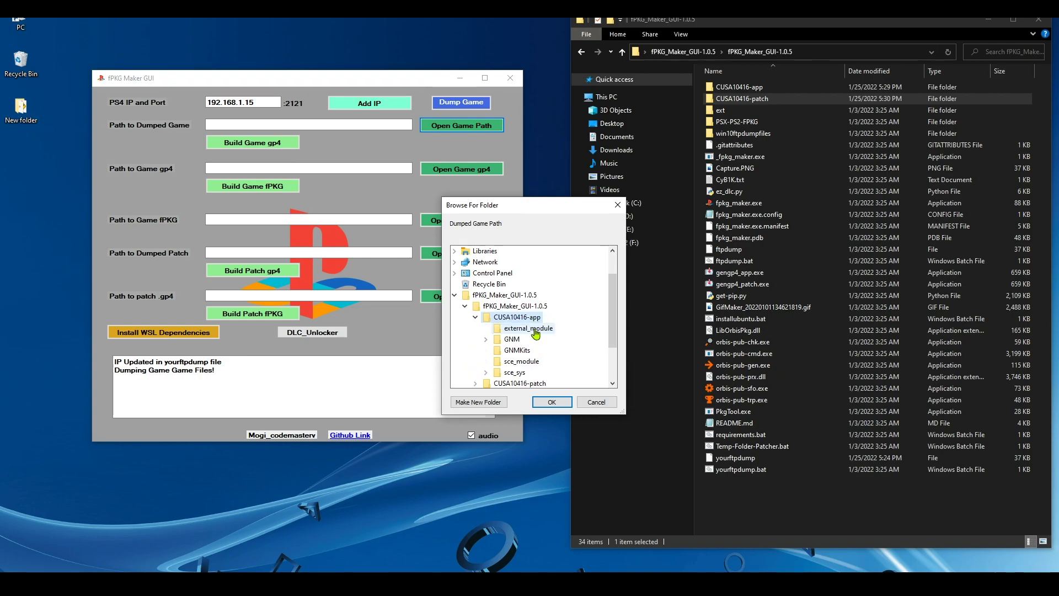
click(558, 403)
click(262, 140)
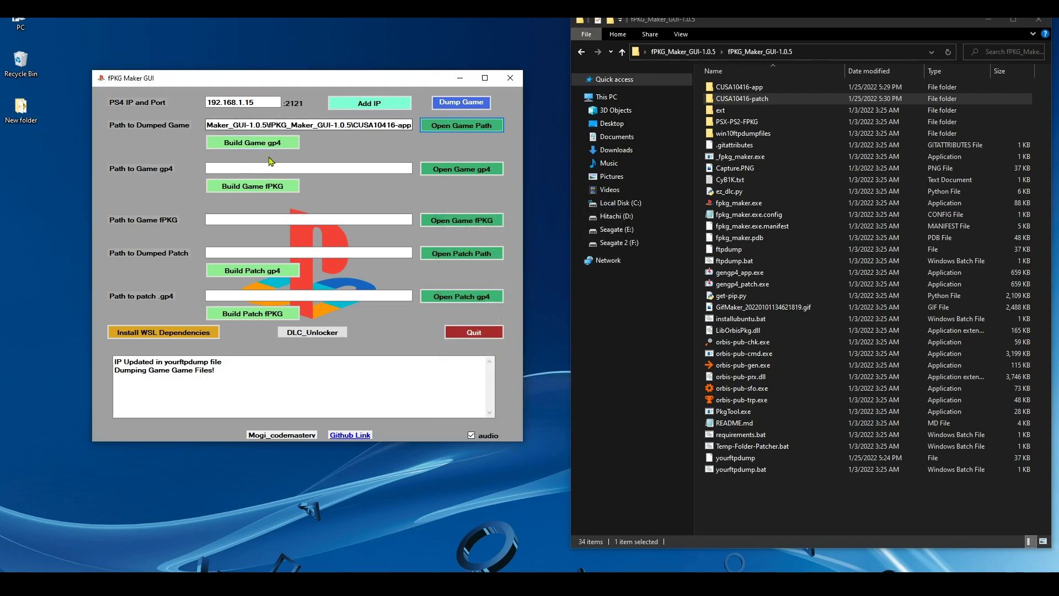
click(274, 144)
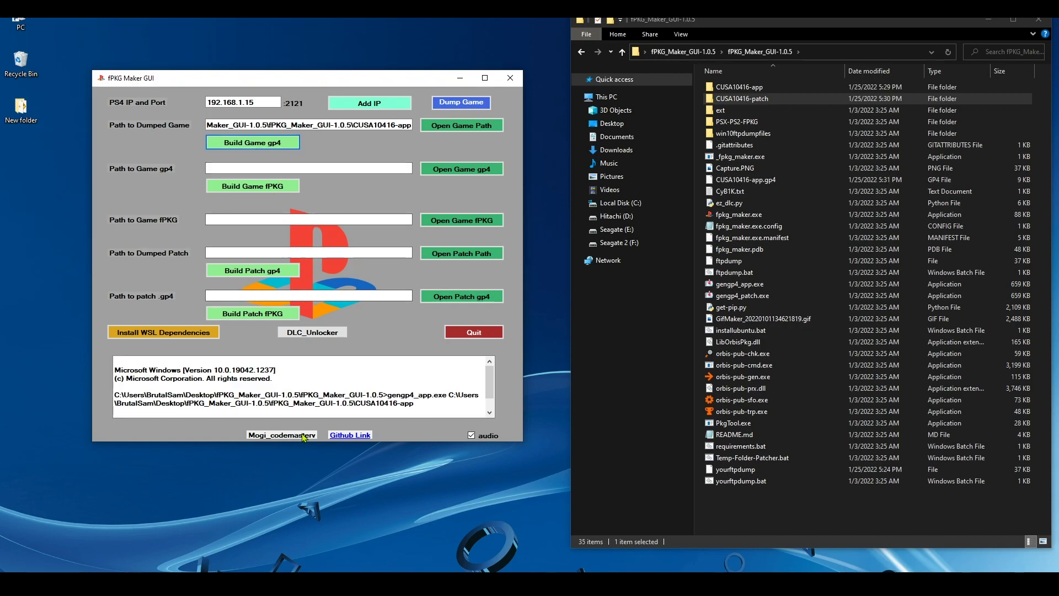
Load CUSA10416-app.gp4 as the game gp4.
click(472, 169)
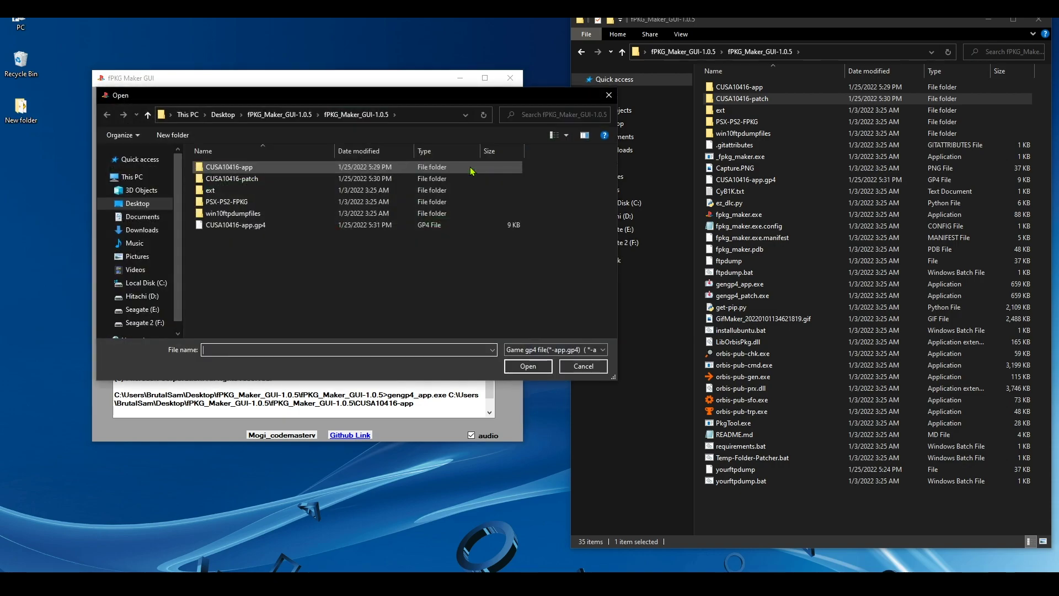
click(256, 230)
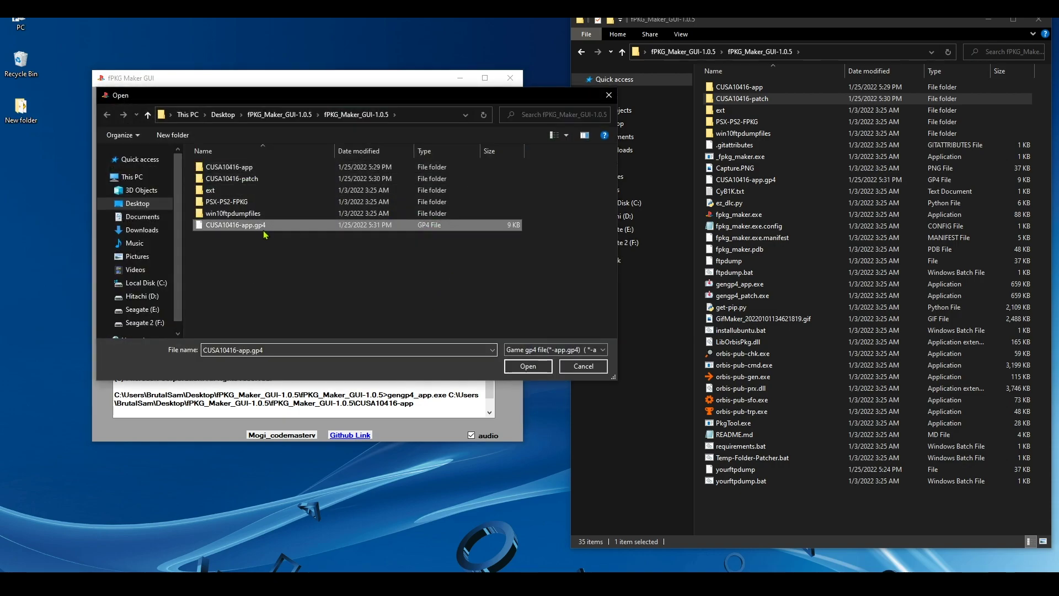
click(518, 367)
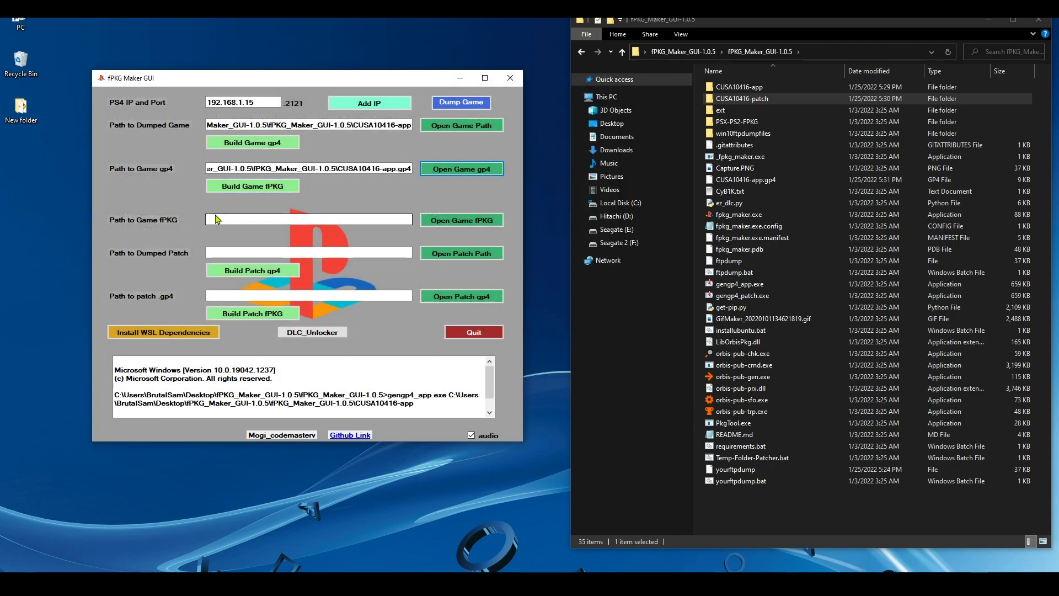
Build the base game fPKG from CUSA10416-app.gp4 until the log reports Building Complete.
click(255, 188)
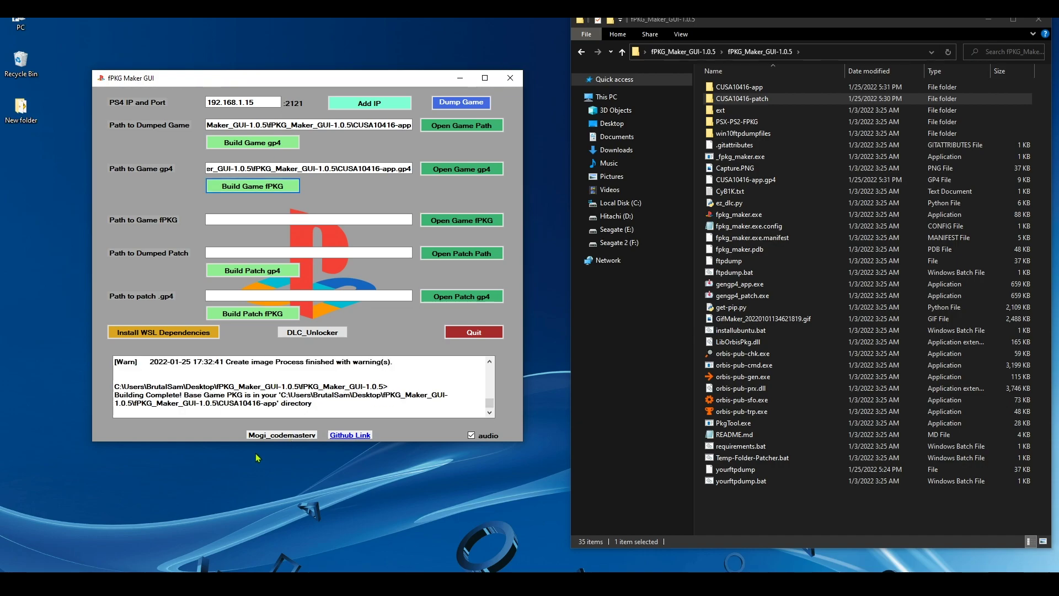
drag(183, 395, 144, 406)
click(171, 399)
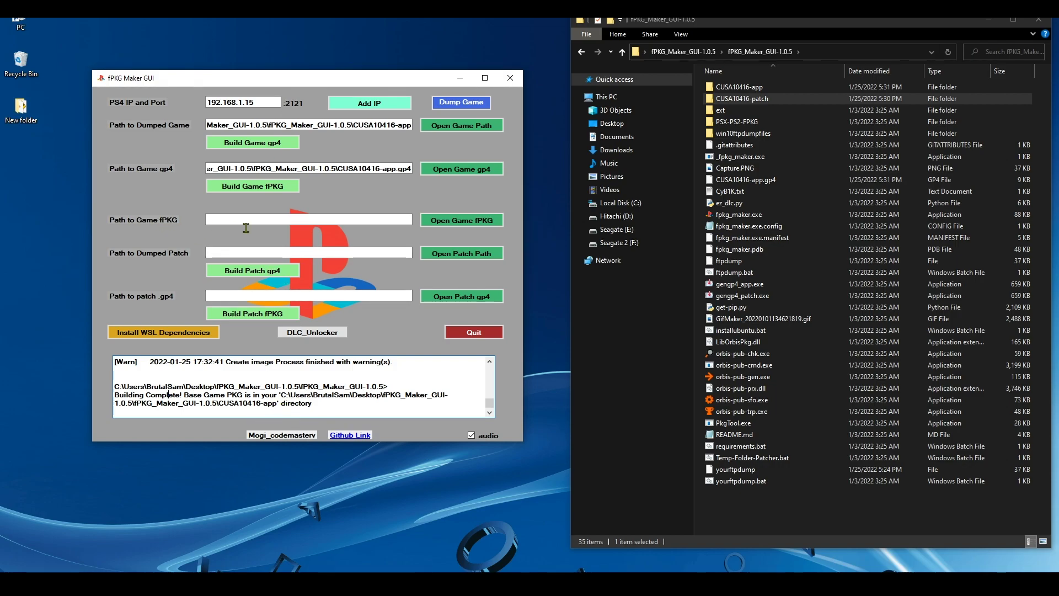
Load the built EP0006-CUSA10416 PKG from CUSA10416-app as the game fPKG.
click(465, 224)
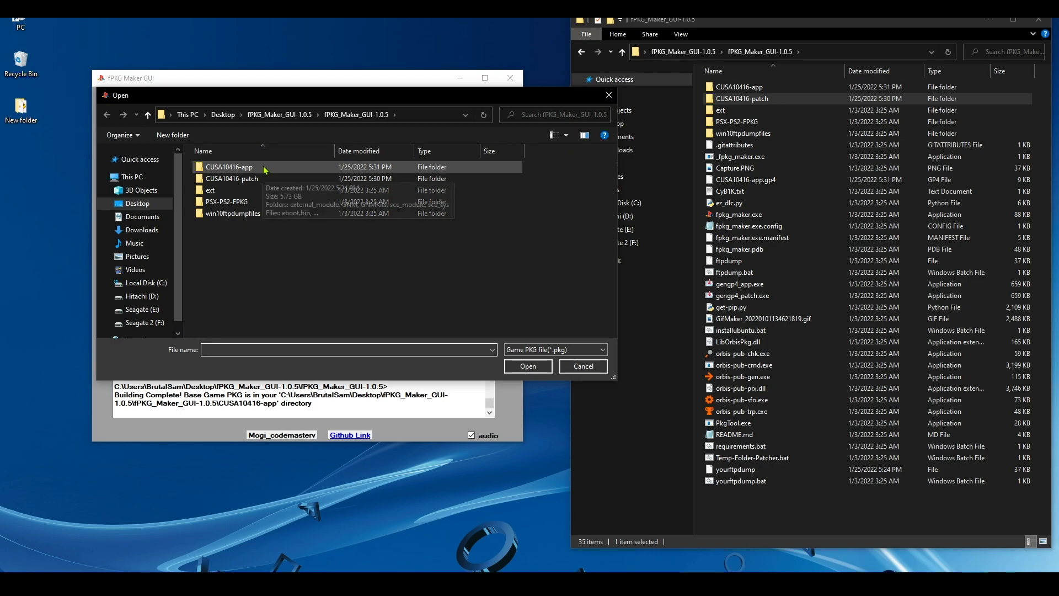
click(265, 169)
double_click(263, 169)
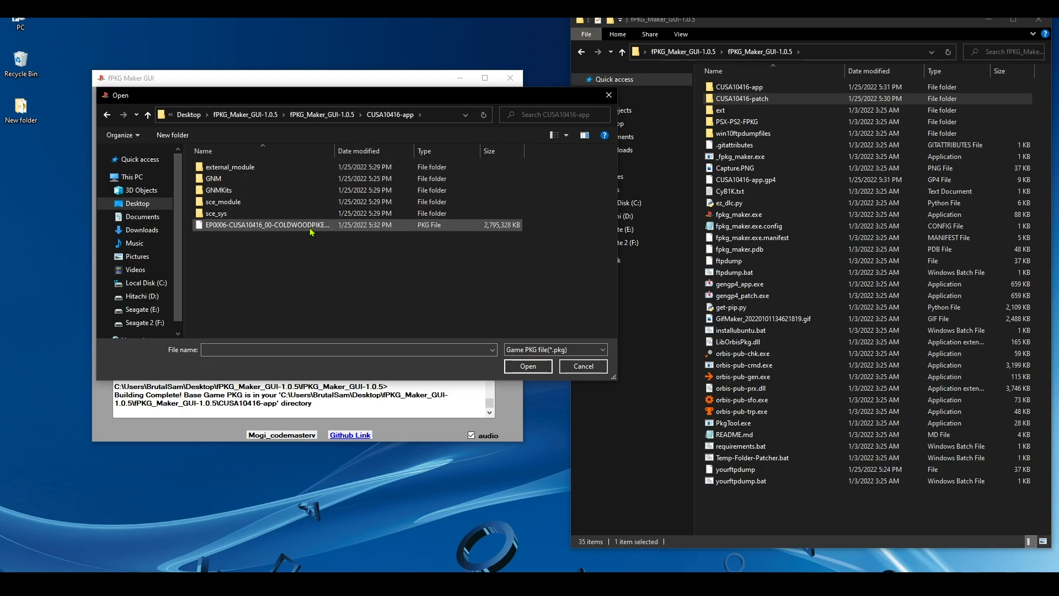
click(278, 225)
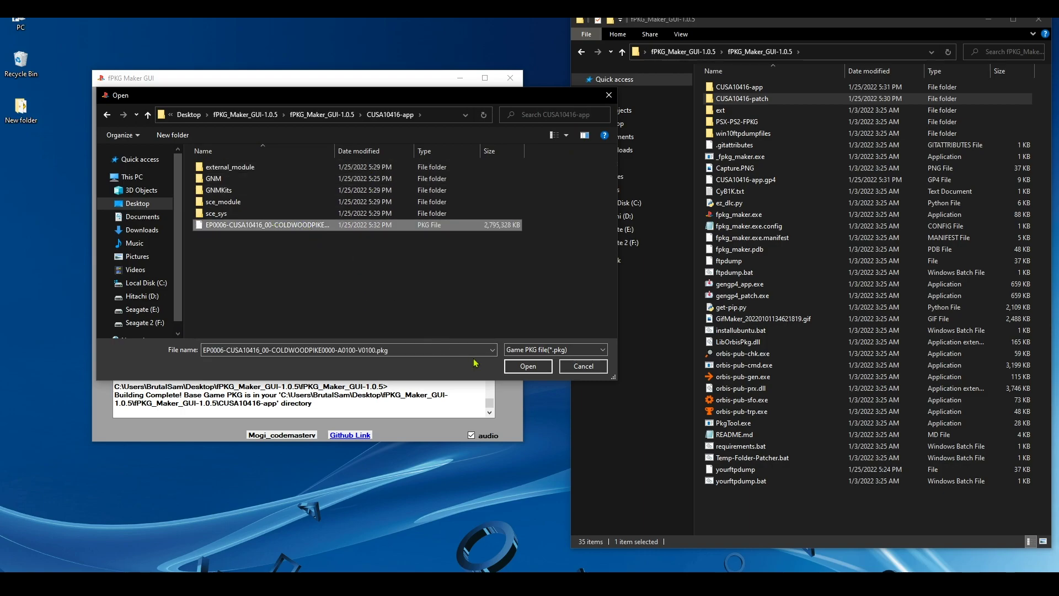
click(525, 367)
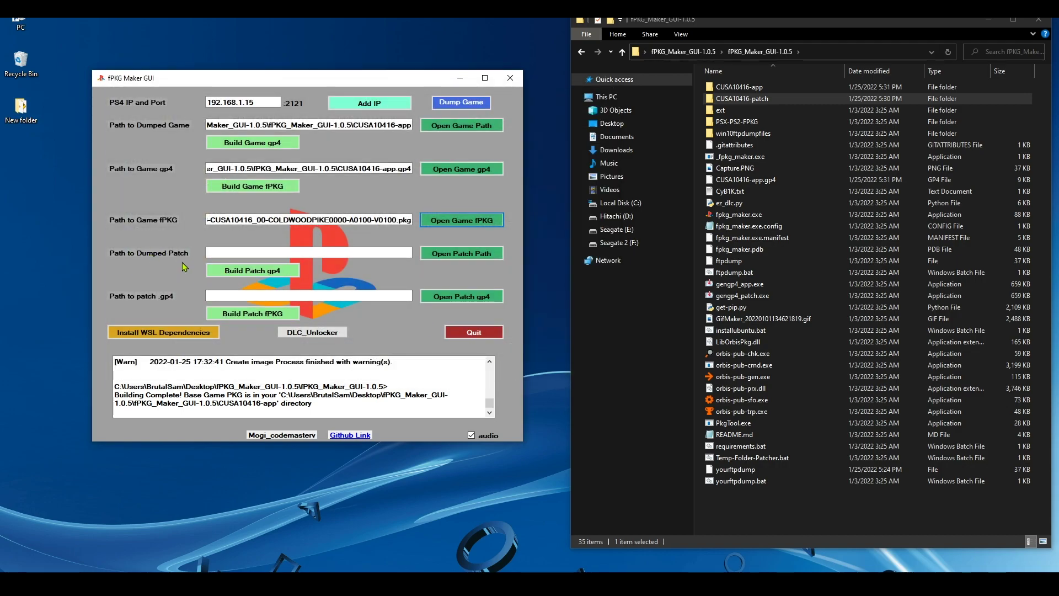
Set the dumped patch path to the CUSA10416-patch folder.
click(467, 254)
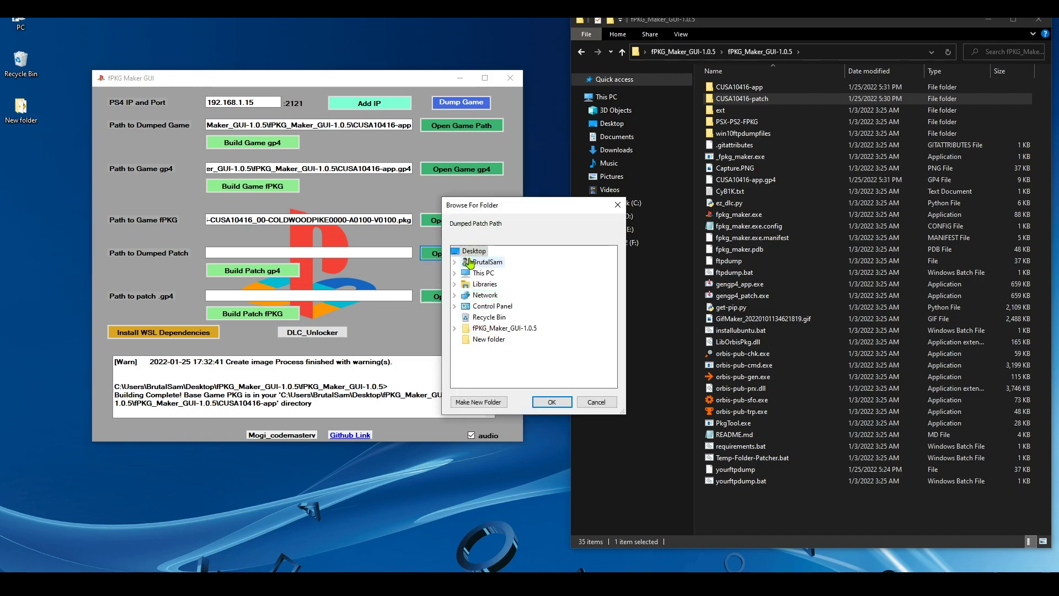
click(504, 328)
click(514, 338)
click(527, 341)
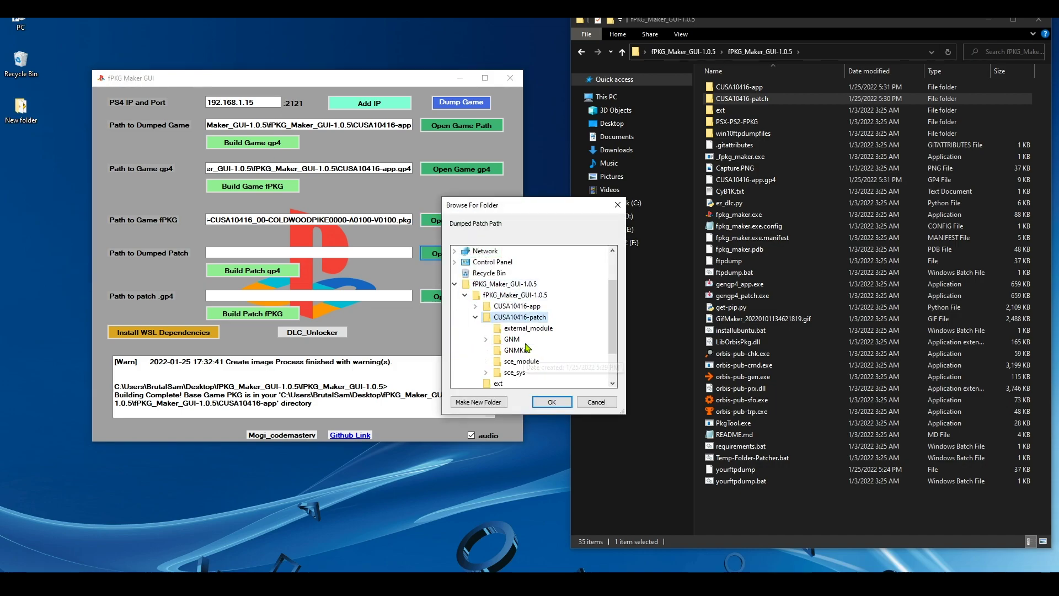
click(553, 406)
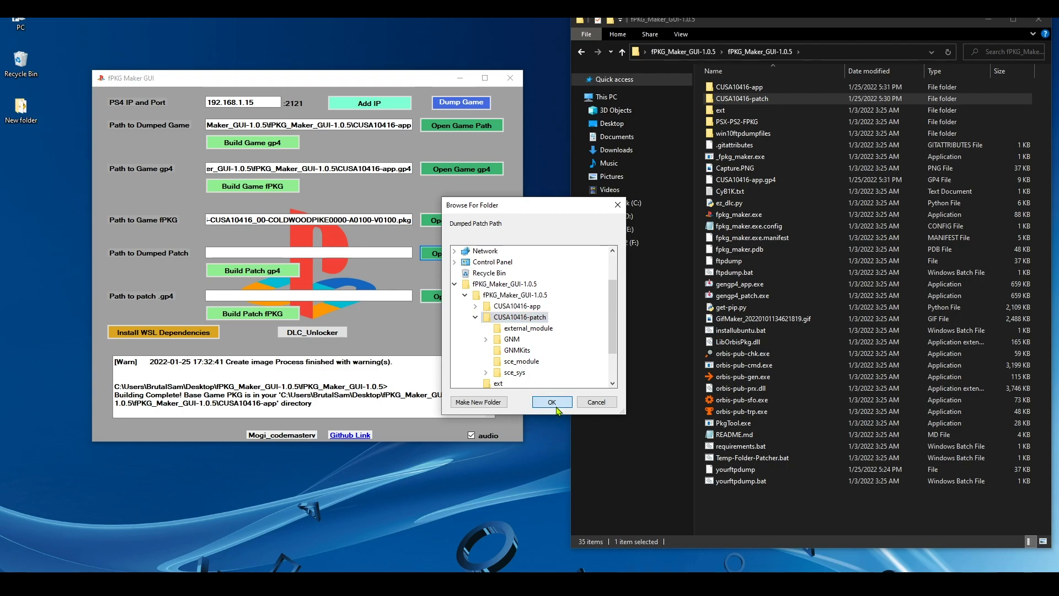
Generate CUSA10416-patch.gp4 (6 KB) and load it from fPKG_Maker_GUI-1.0.5 as the patch gp4.
click(260, 278)
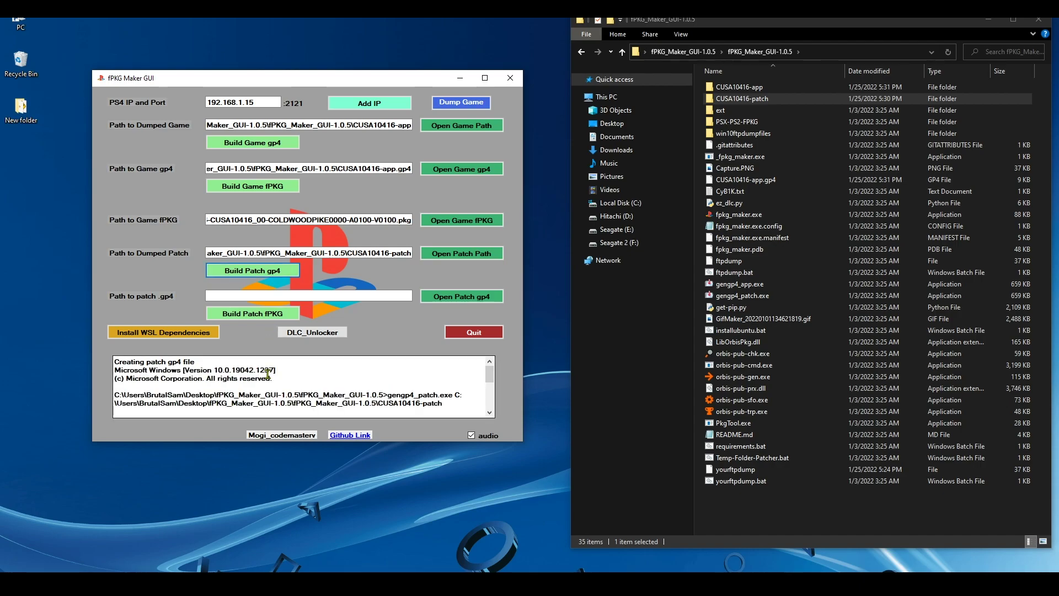
click(462, 298)
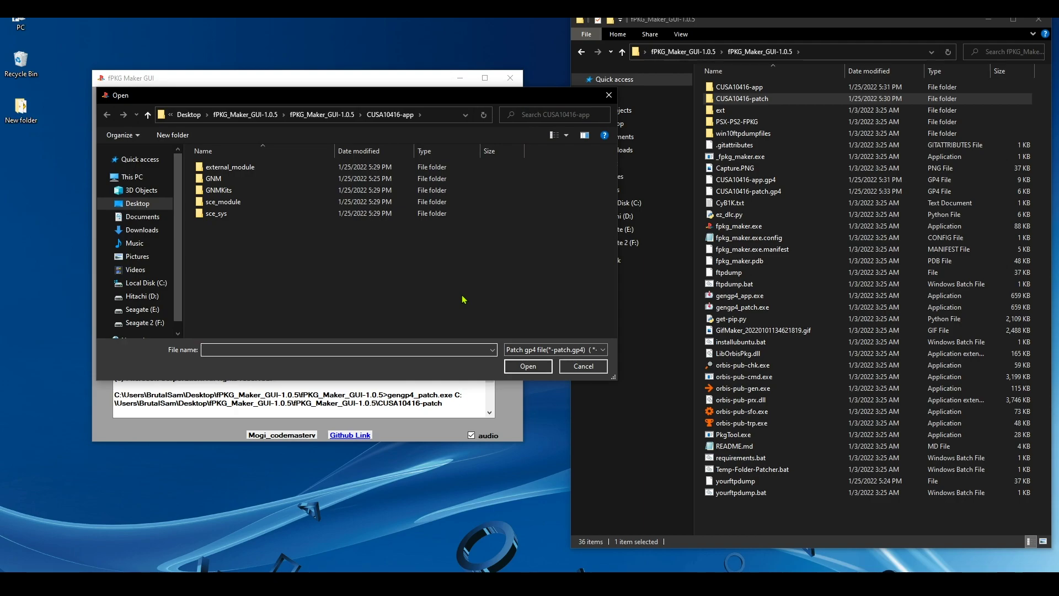
click(325, 116)
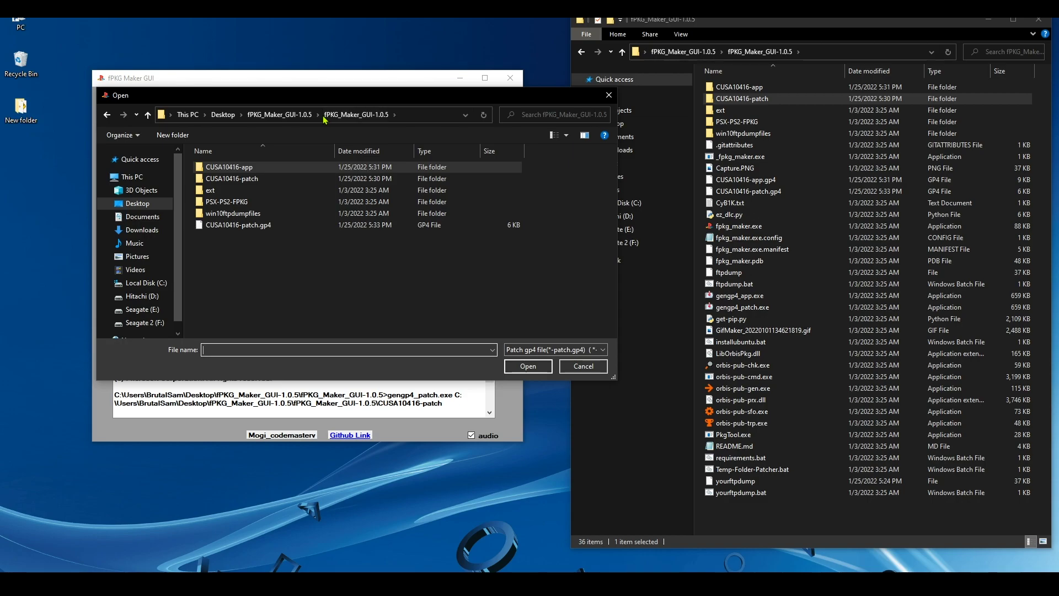
click(246, 230)
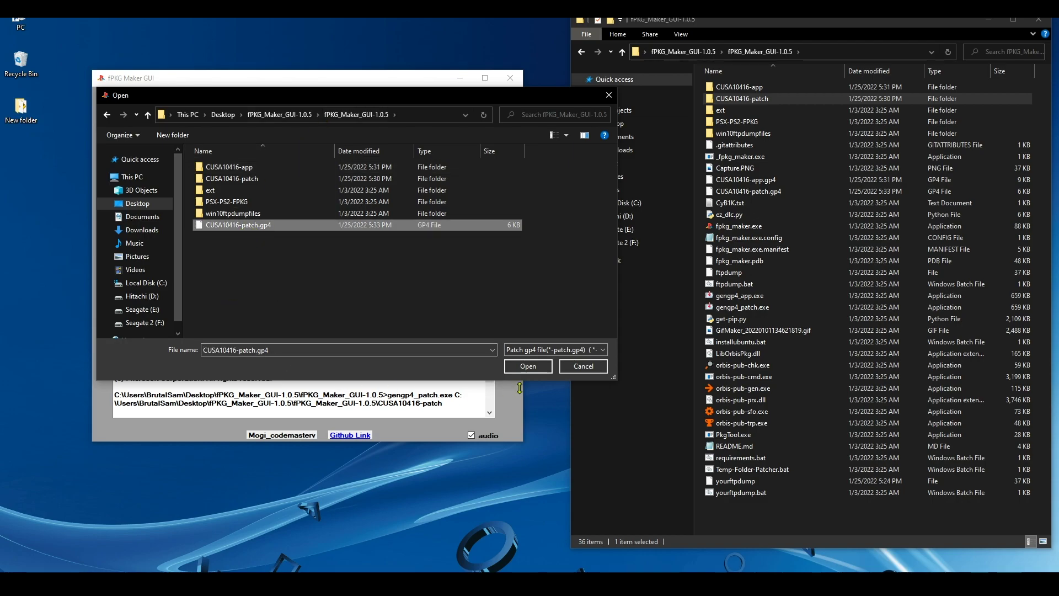
click(528, 367)
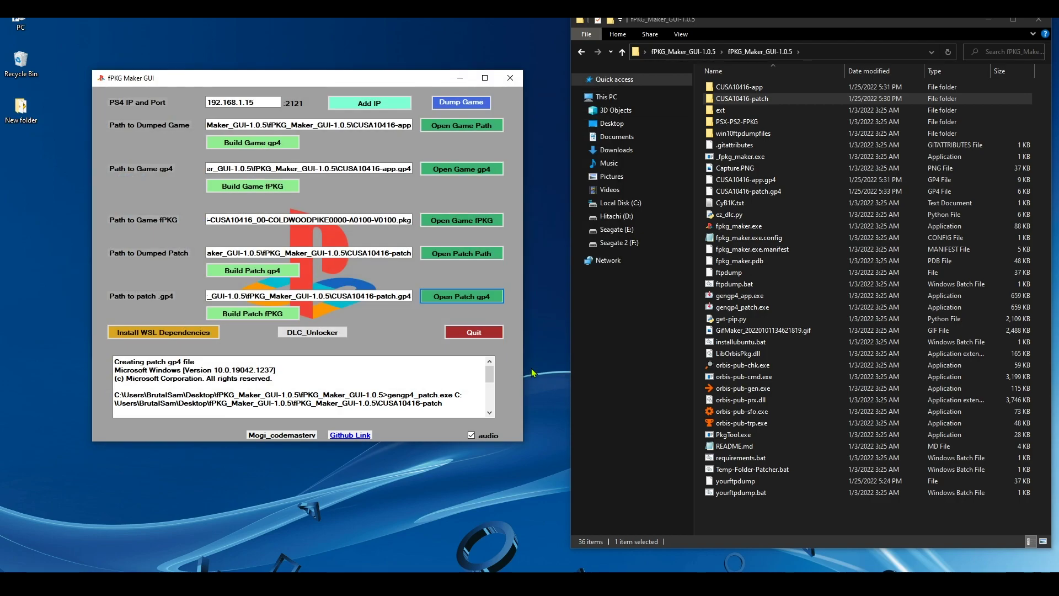
Build the patch fPKG and locate the 440,896 KB EP0006 PKG in CUSA10416-patch.
click(272, 320)
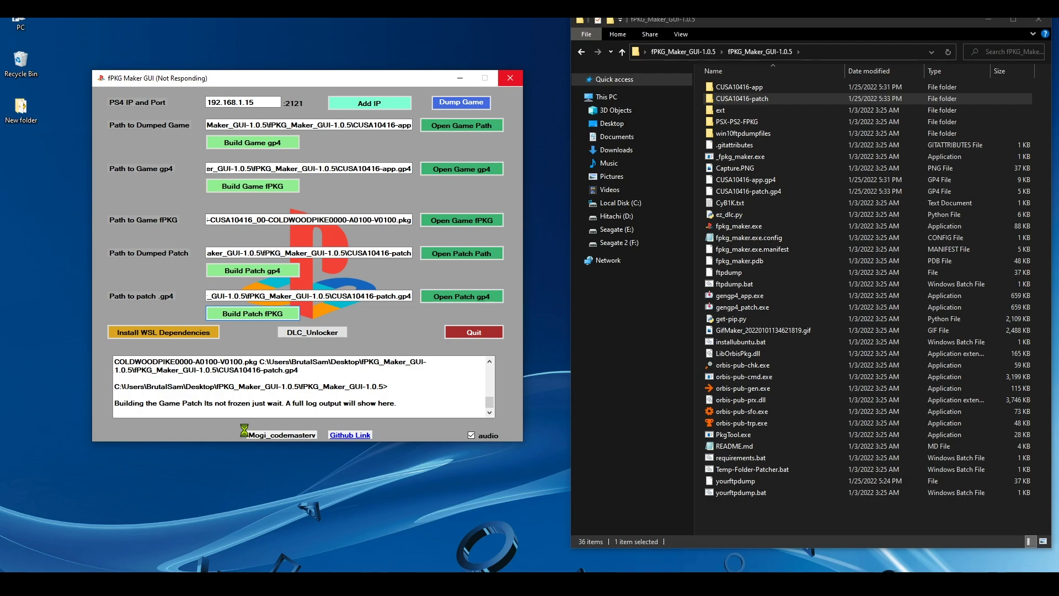
double_click(758, 99)
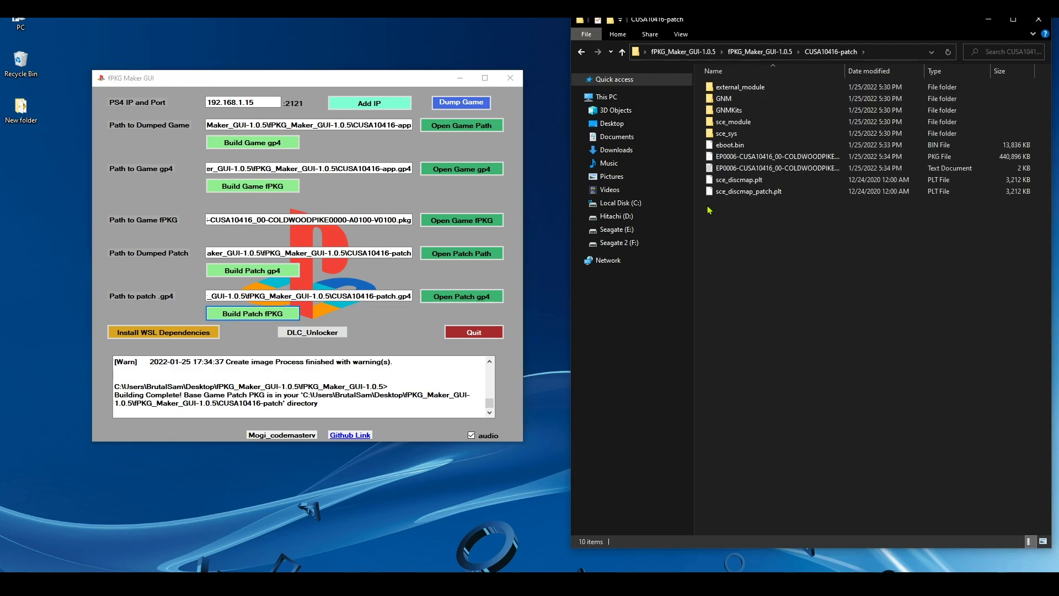
click(771, 160)
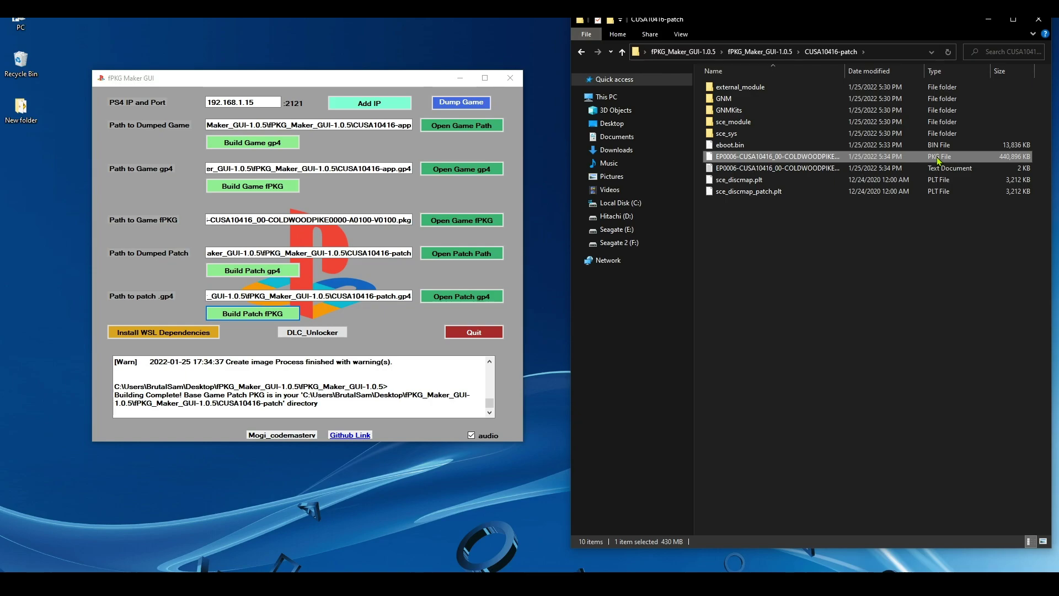
Move the 430 MB patch PKG from its CUSA10416 folder onto the desktop.
right_click(799, 161)
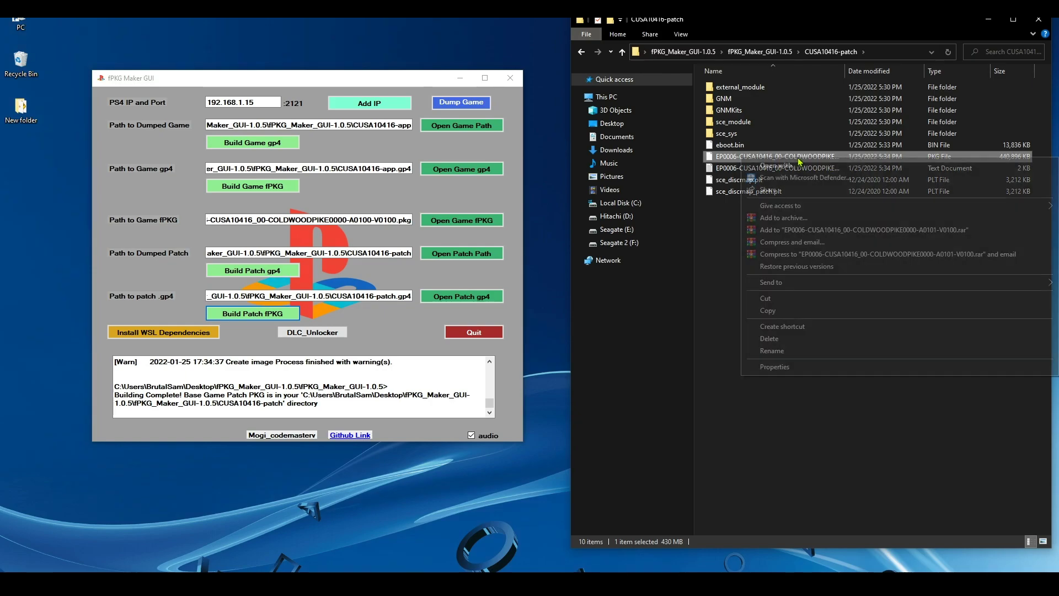
click(773, 298)
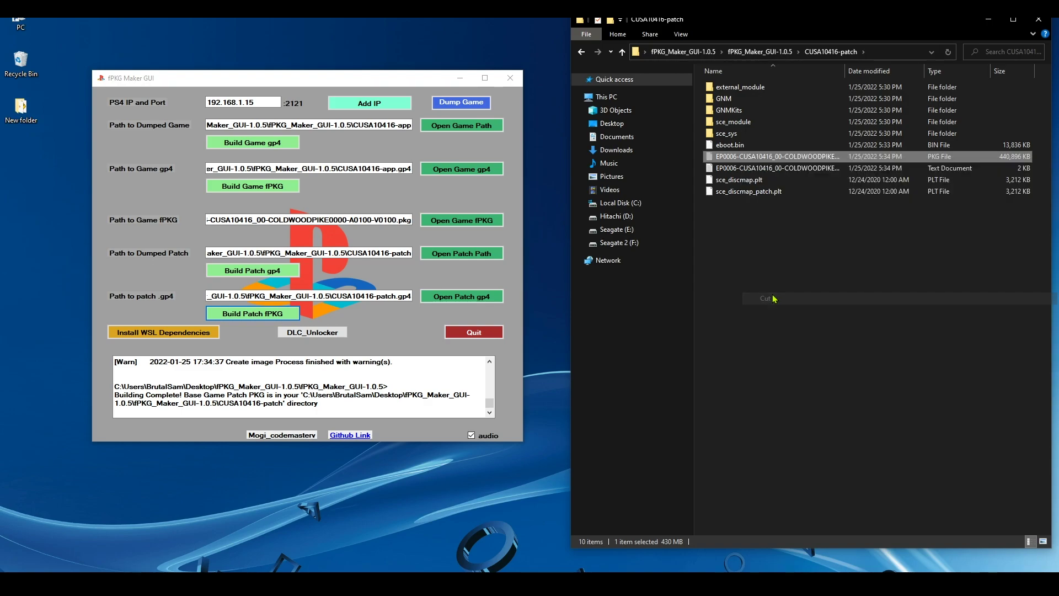
right_click(15, 198)
click(39, 243)
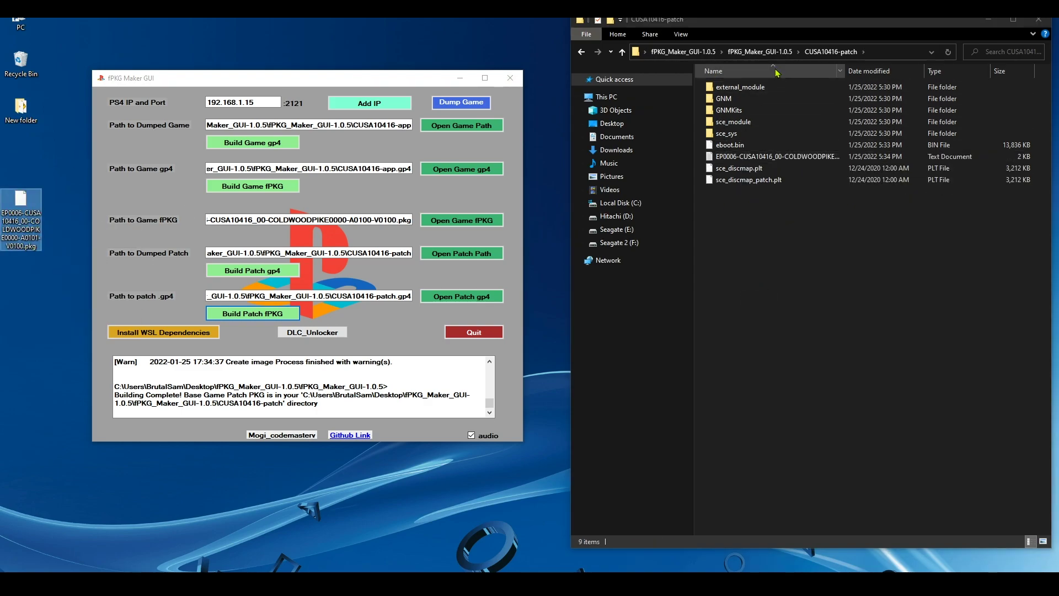
Move the 2.66 GB base game PKG from CUSA10416-app onto the desktop.
click(759, 51)
double_click(726, 87)
click(755, 160)
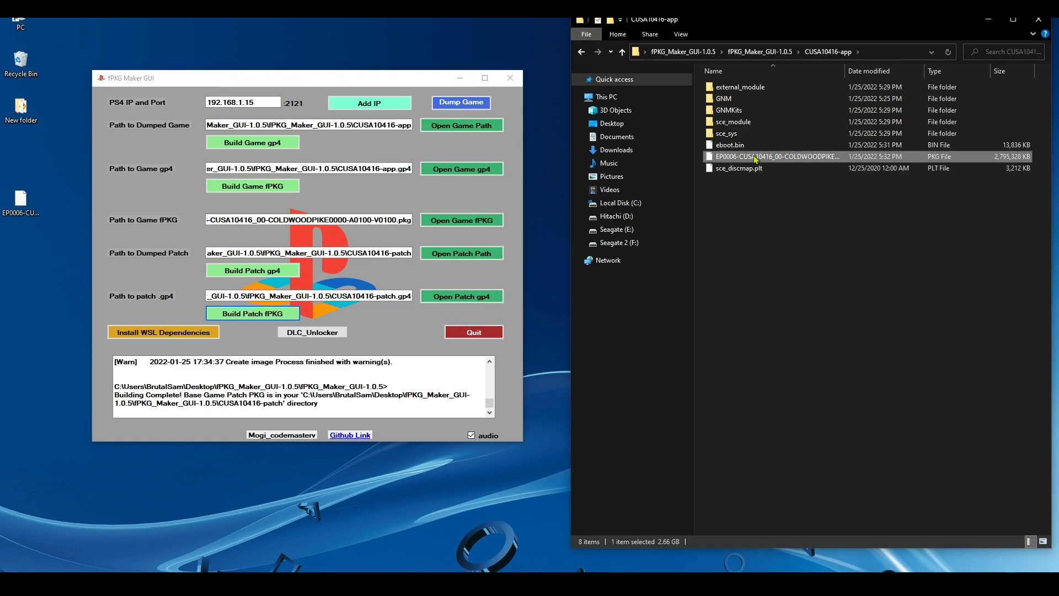
right_click(755, 159)
click(772, 296)
right_click(40, 271)
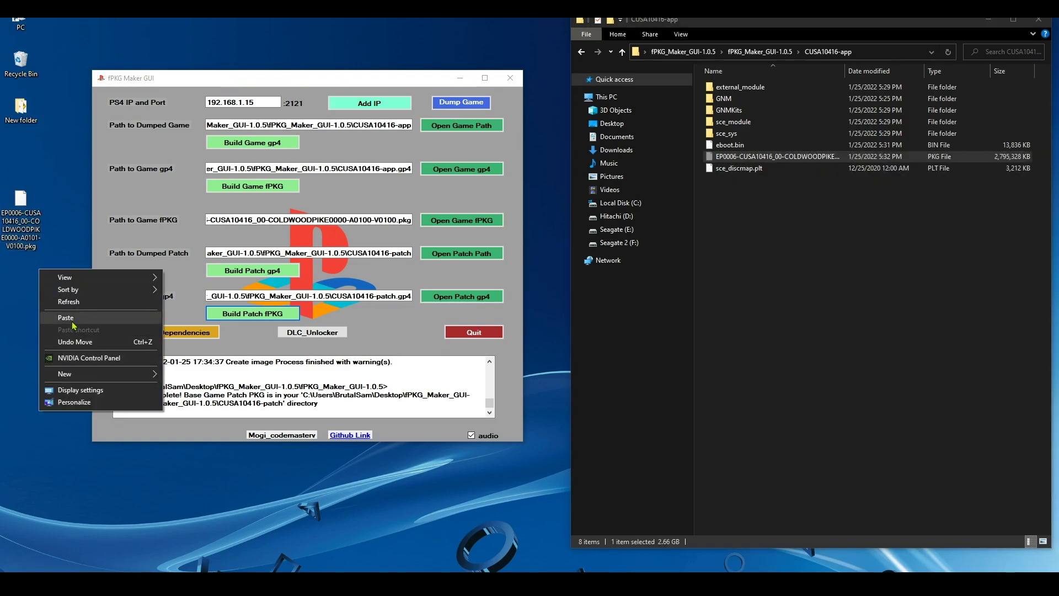
click(66, 318)
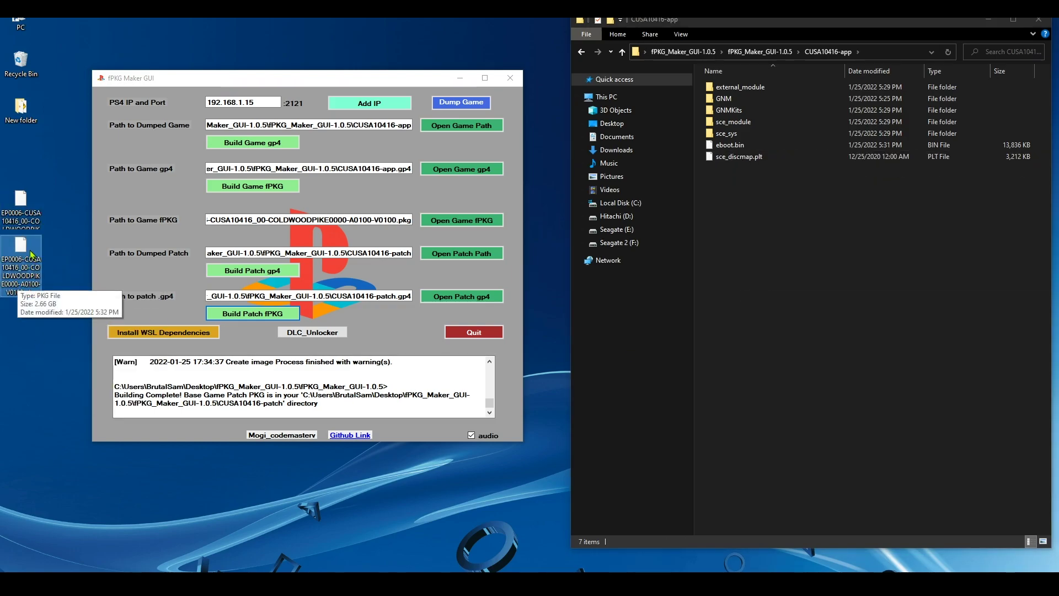
mouse_move(27, 206)
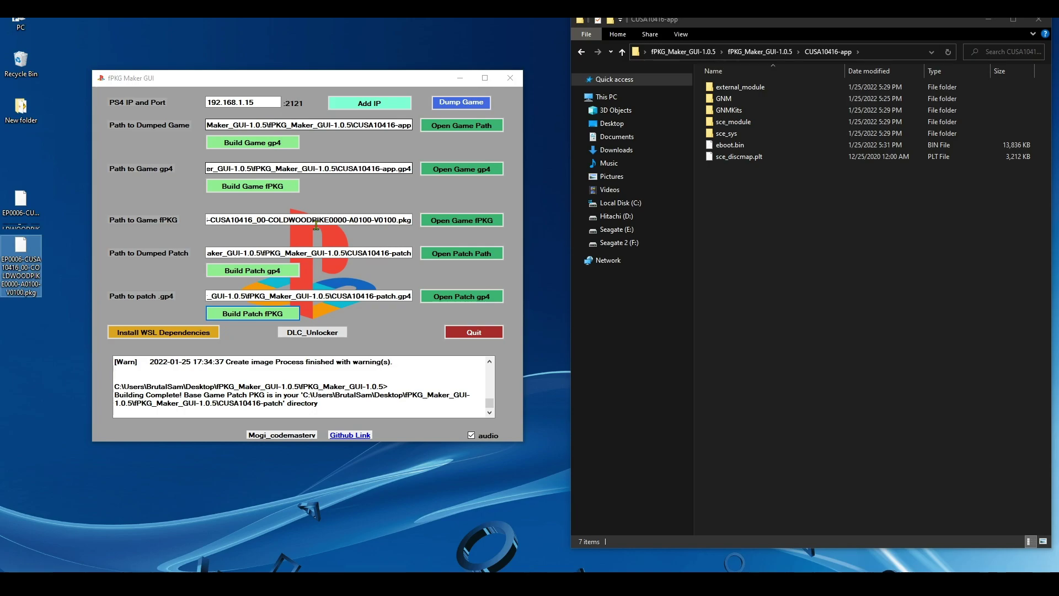
Open the DLC_Unlocker window and shift it down and to the right.
click(326, 335)
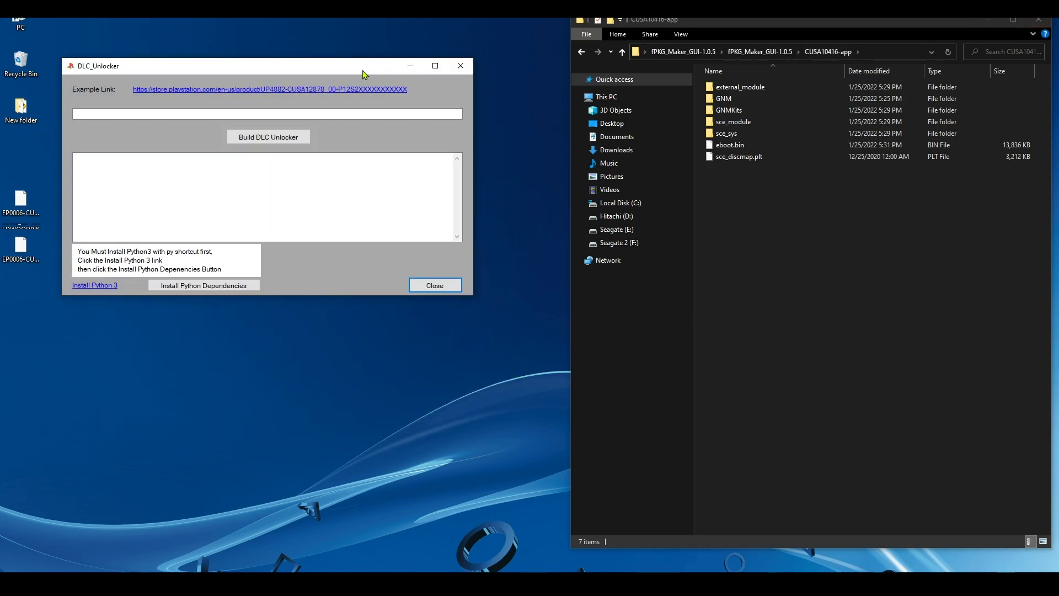
drag(363, 69, 411, 123)
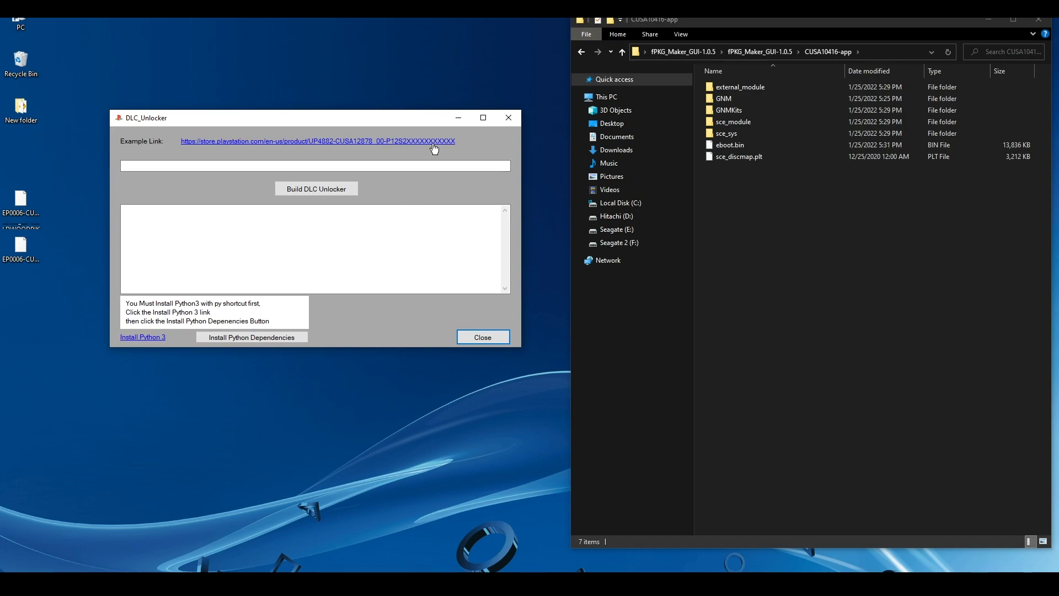
Open the example Beat Saber 'Bad Romance' store page and copy its URL.
click(397, 141)
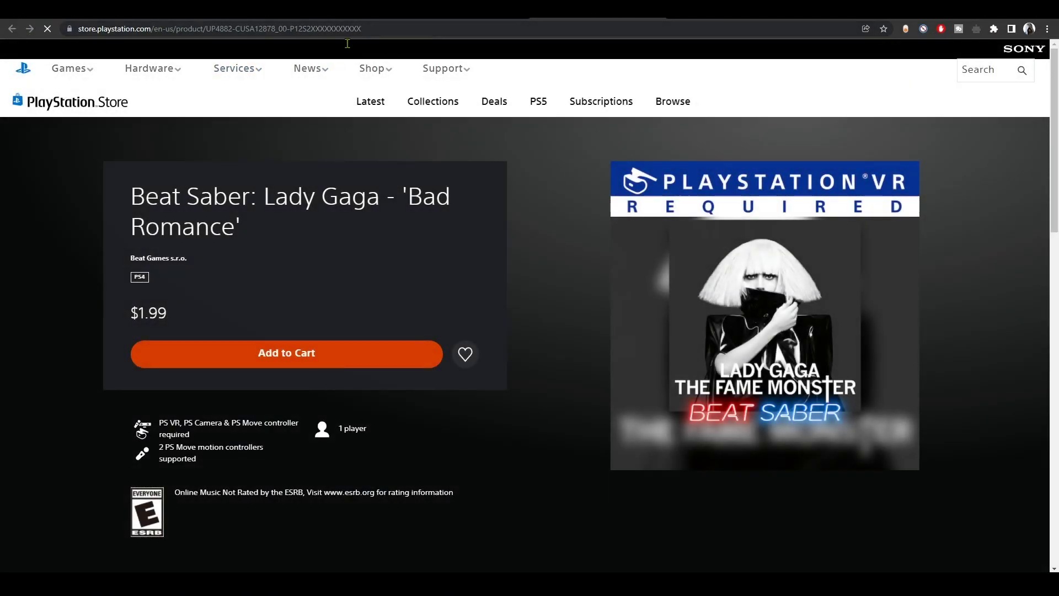
click(210, 32)
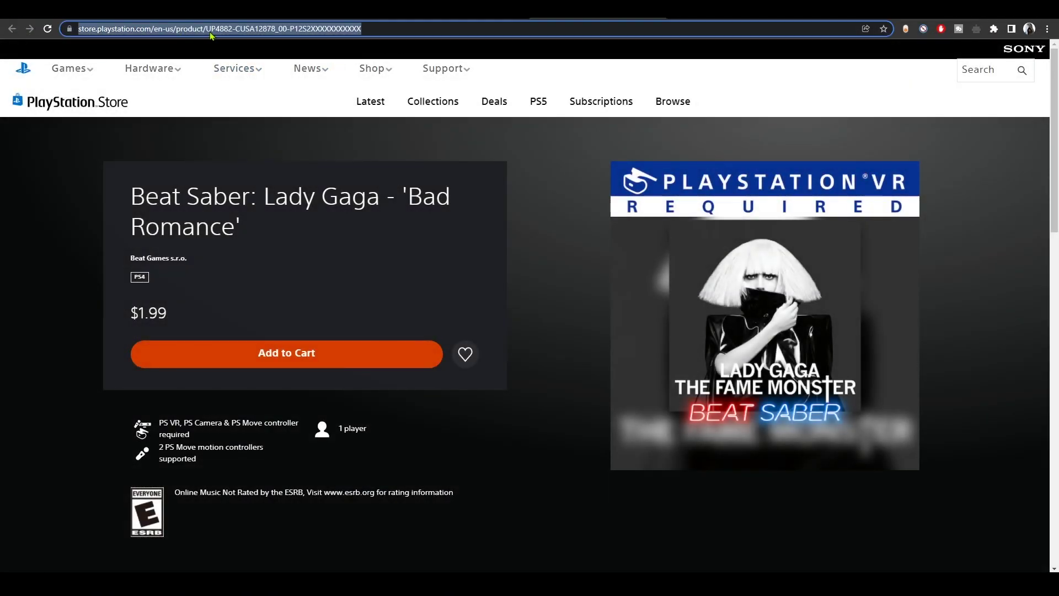
right_click(295, 31)
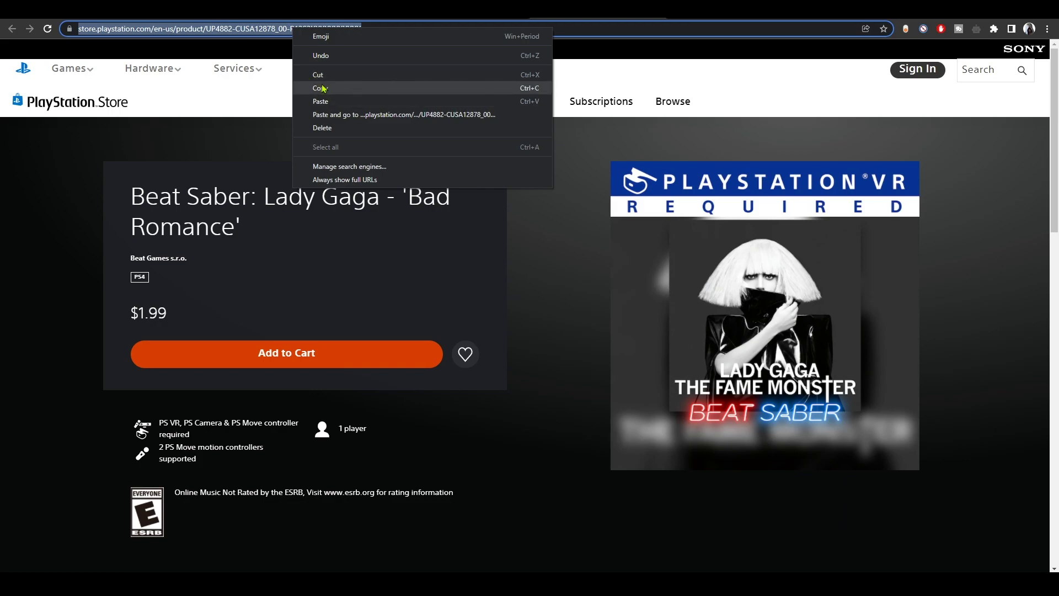
click(323, 90)
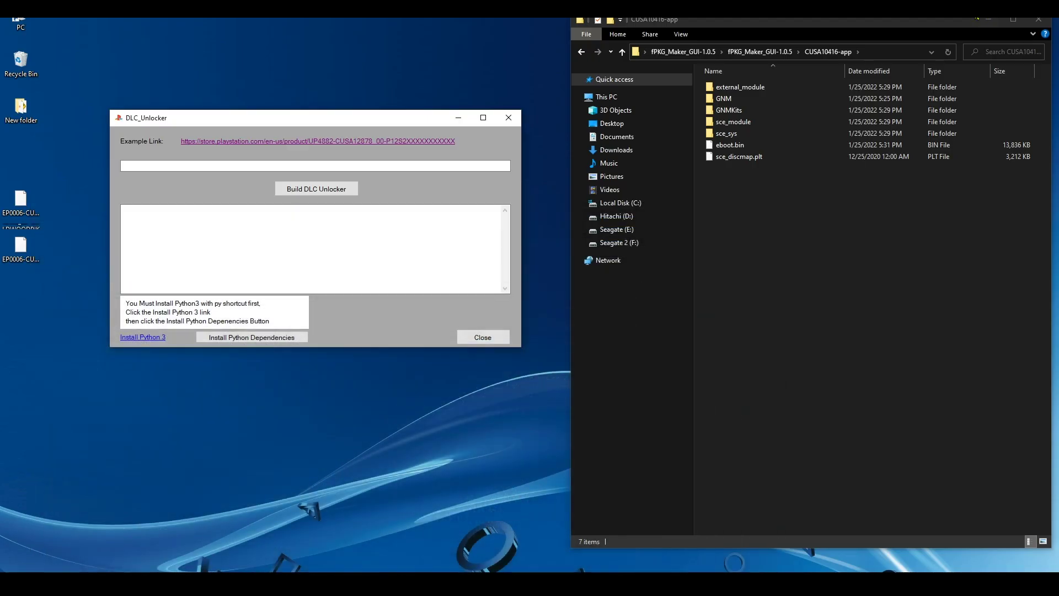
Paste the 'Bad Romance' store link into DLC_Unlocker's link box for building.
right_click(180, 167)
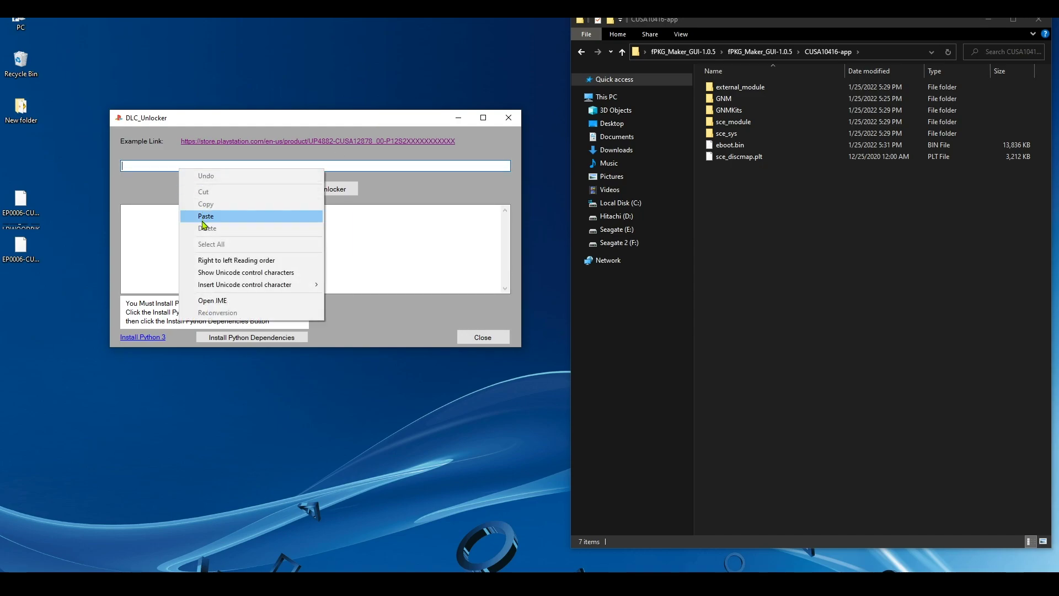
click(202, 217)
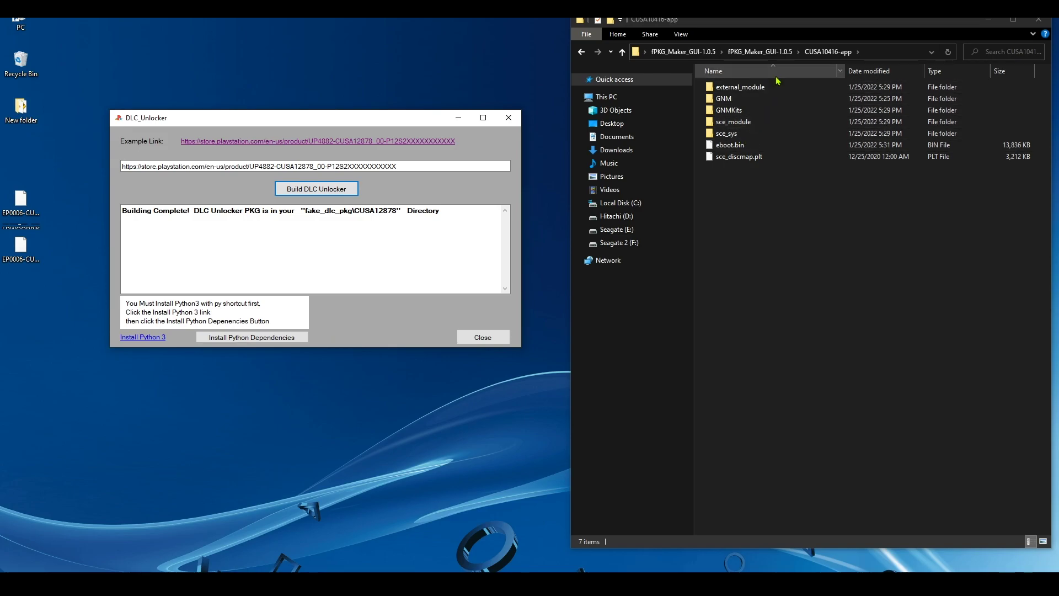
Browse to fake_dlc_pkg\CUSA12878 and inspect the 1.87 MB unlocker PKG.
click(765, 54)
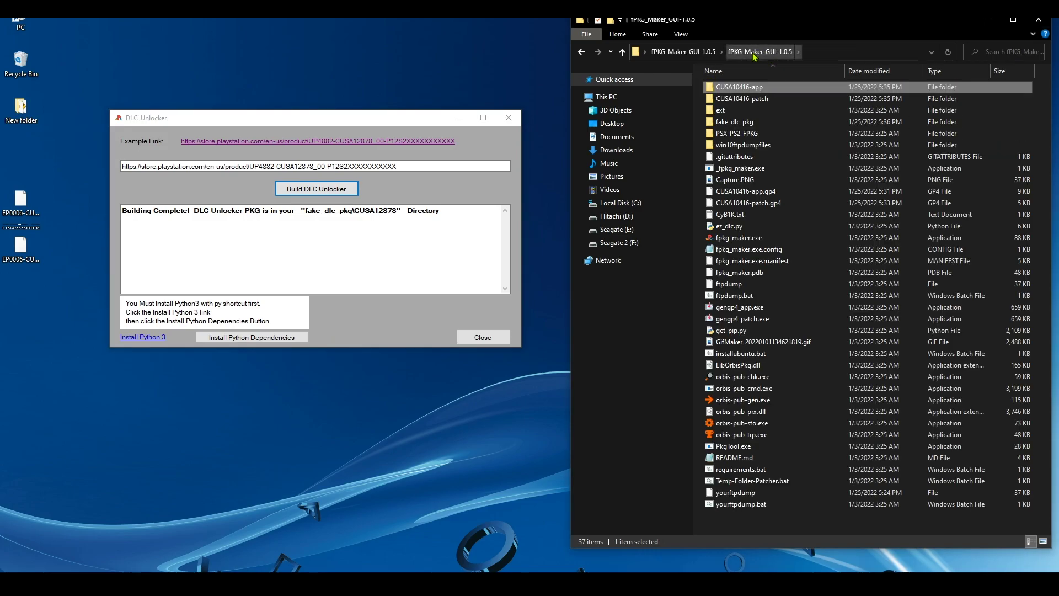
click(751, 114)
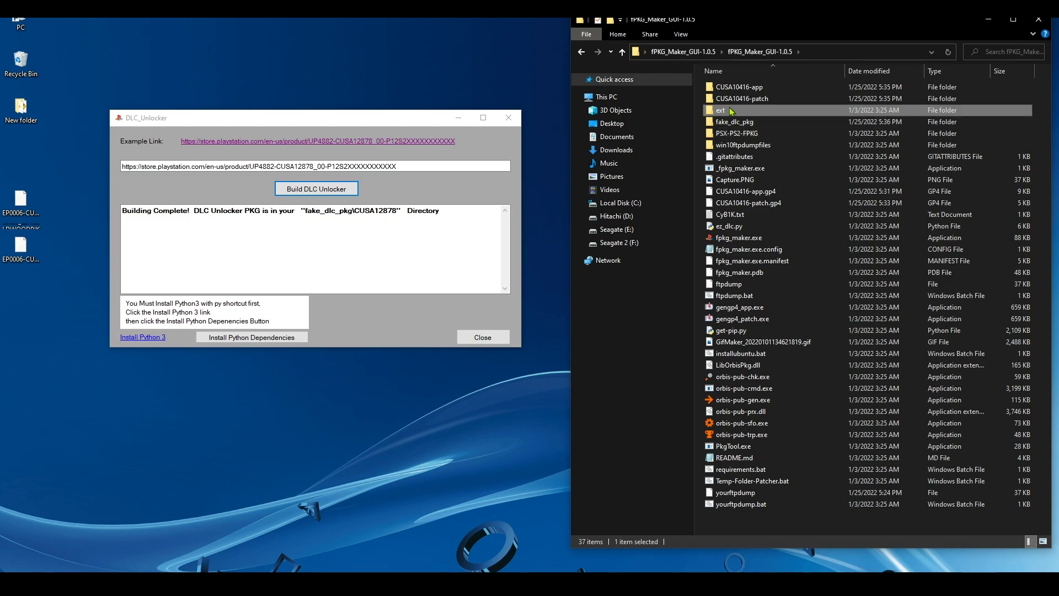
click(759, 124)
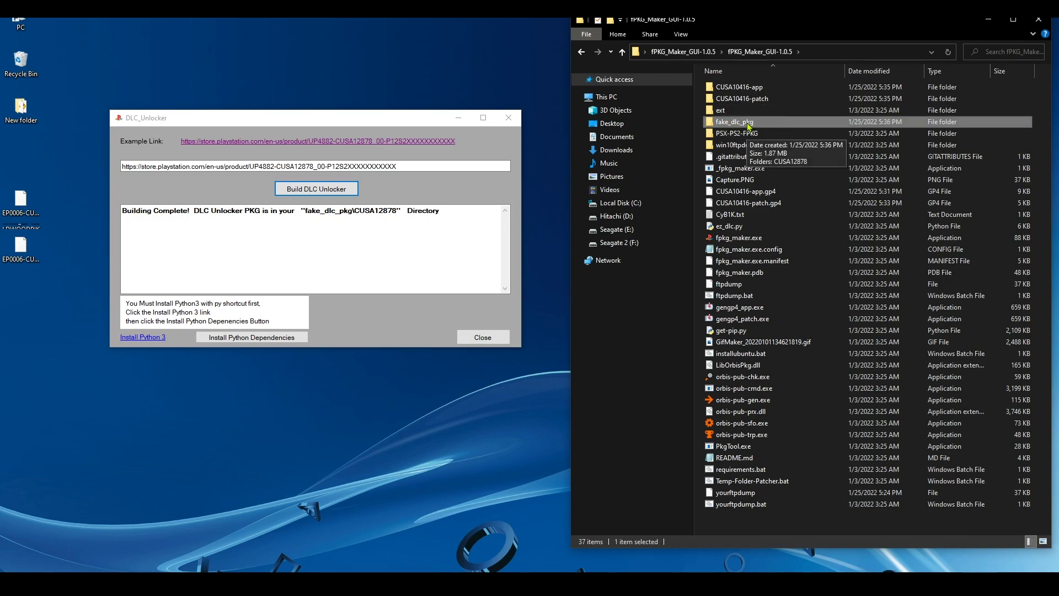
double_click(770, 125)
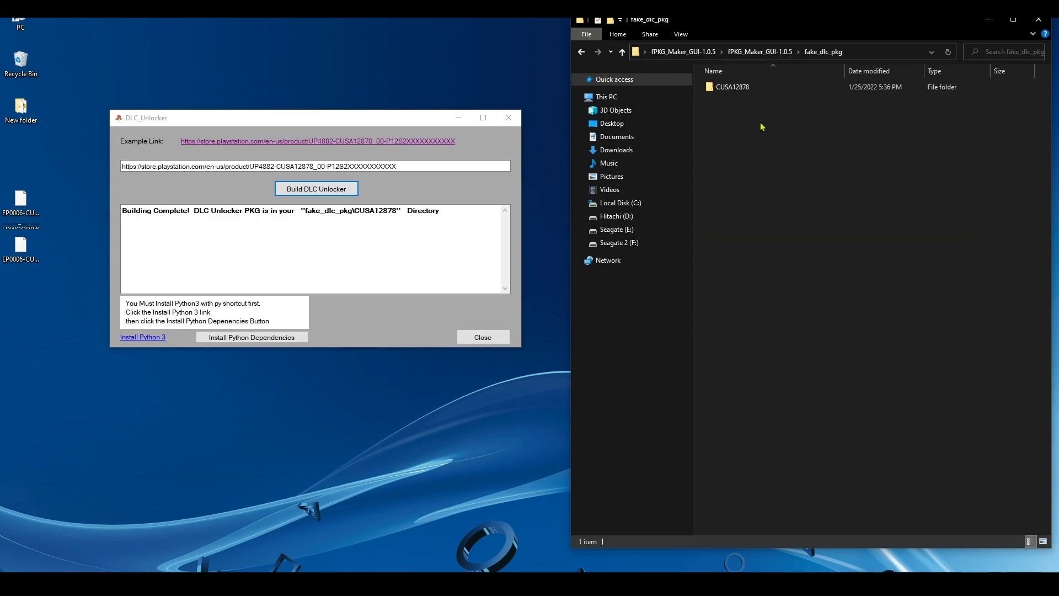
double_click(746, 96)
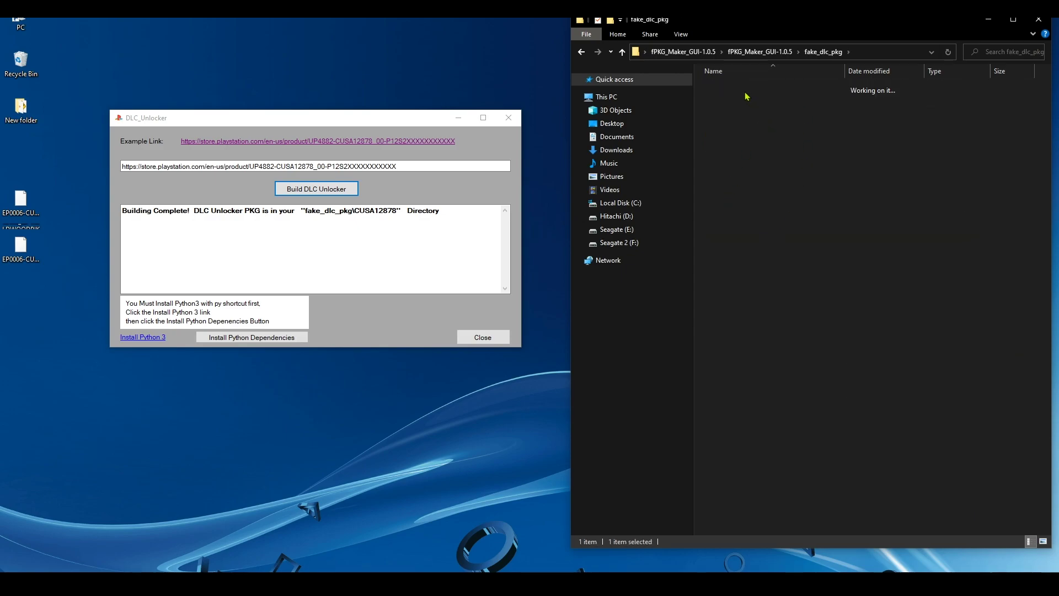
click(752, 92)
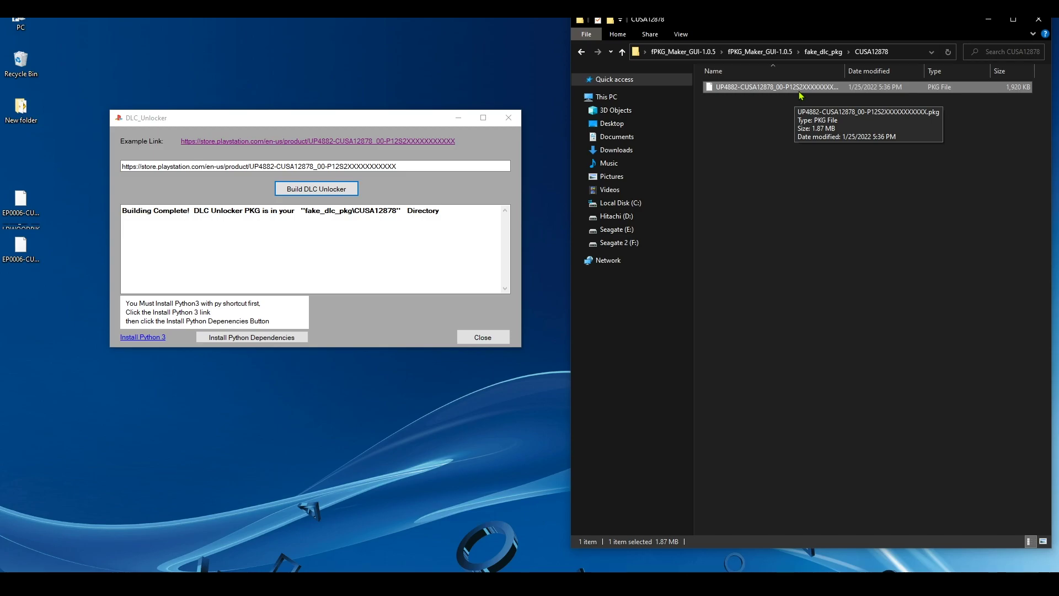
Return to the fPKG_Maker_GUI-1.0.5 folder and close the DLC_Unlocker window.
click(770, 52)
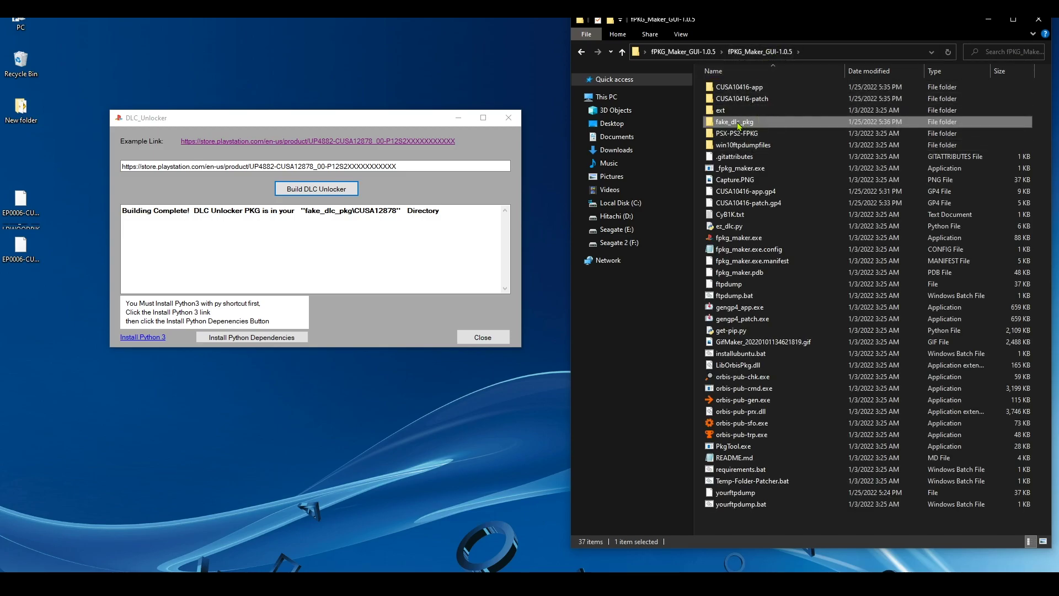
mouse_move(739, 124)
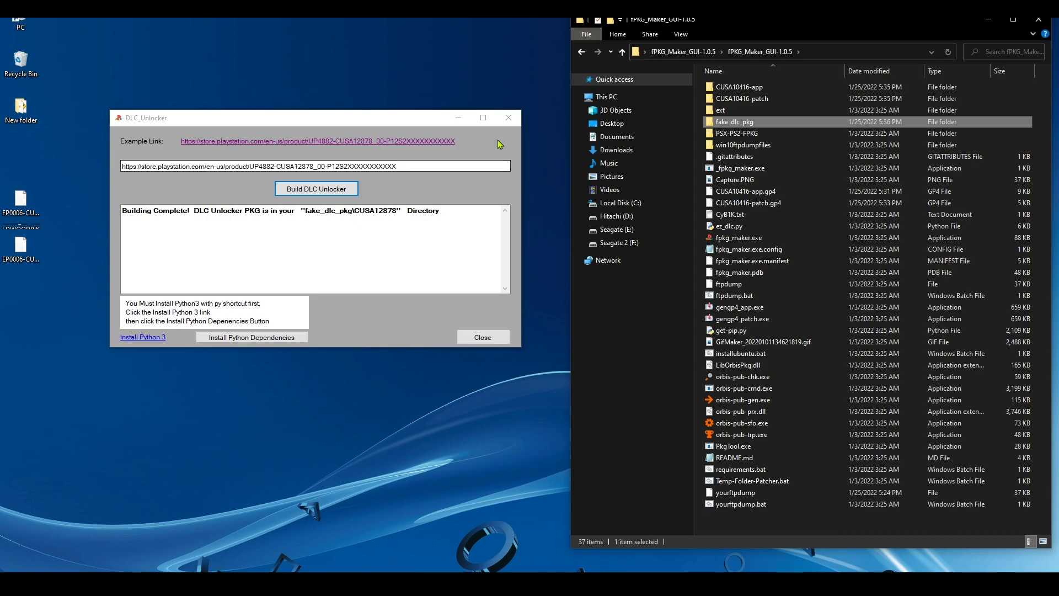
click(508, 117)
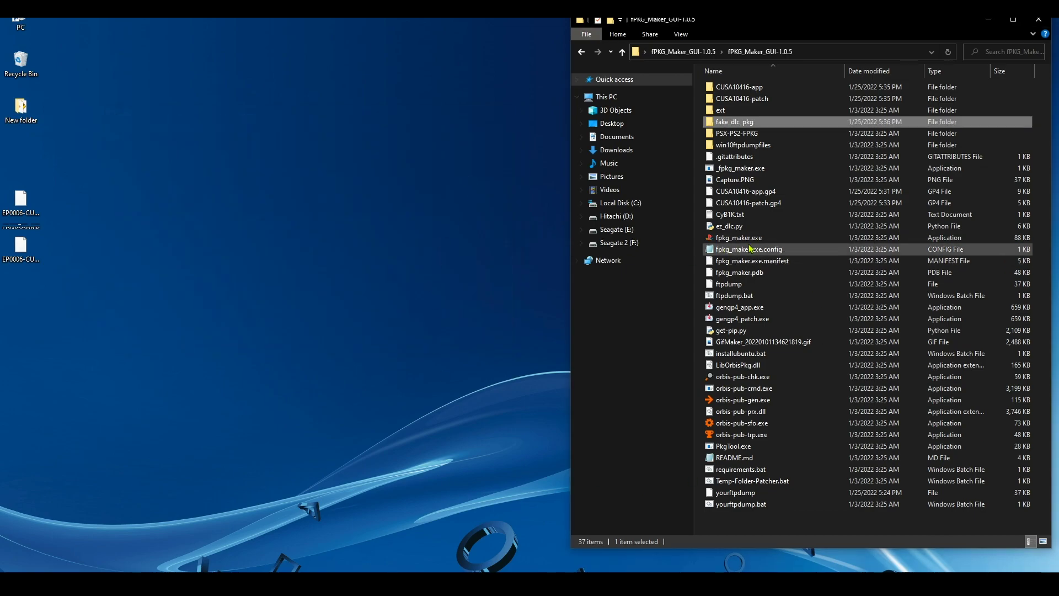
Relaunch fpkg_maker.exe from the fPKG_Maker_GUI-1.0.5 folder.
double_click(740, 238)
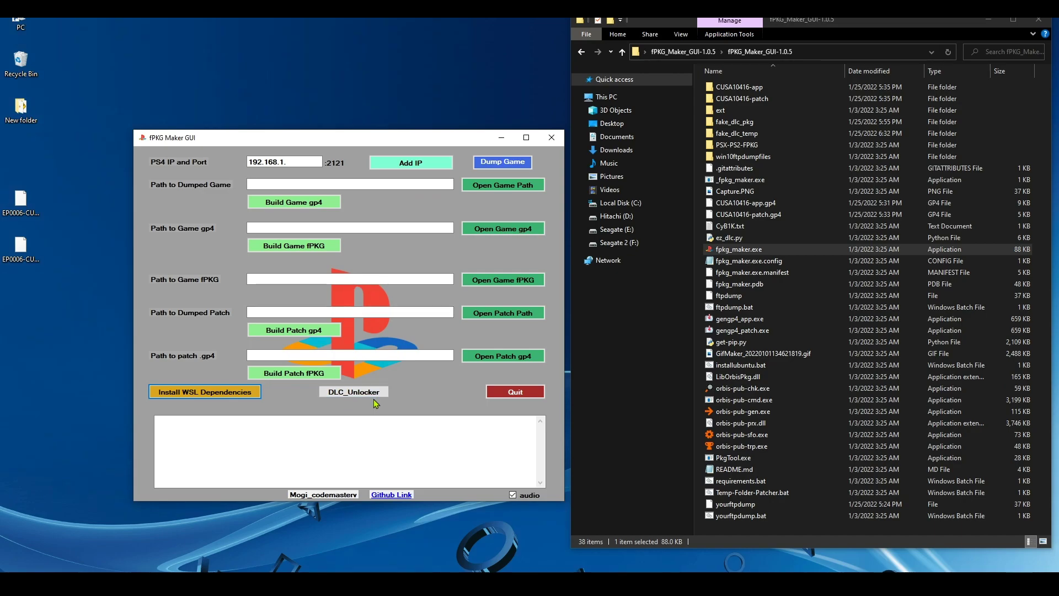
Open a fresh DLC_Unlocker and copy the Predator DLC Bundle store link from Chrome.
click(354, 392)
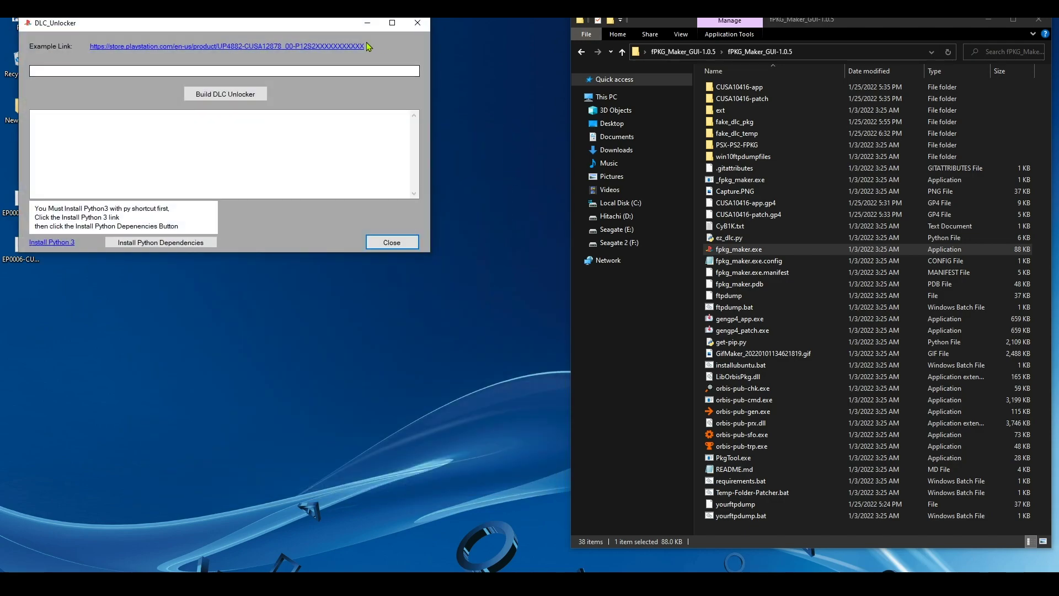
drag(336, 25, 416, 119)
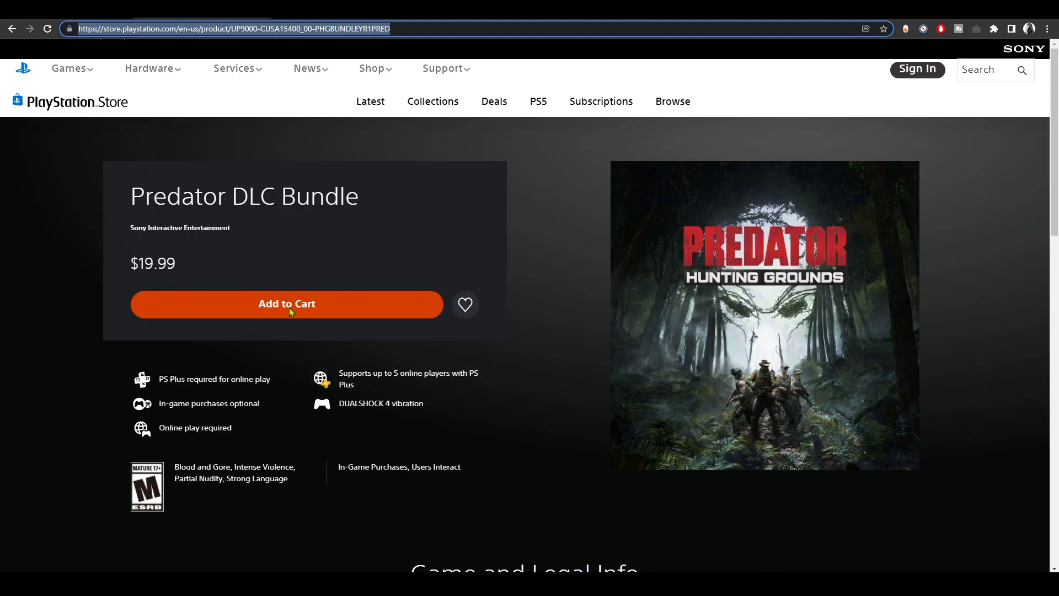
right_click(380, 34)
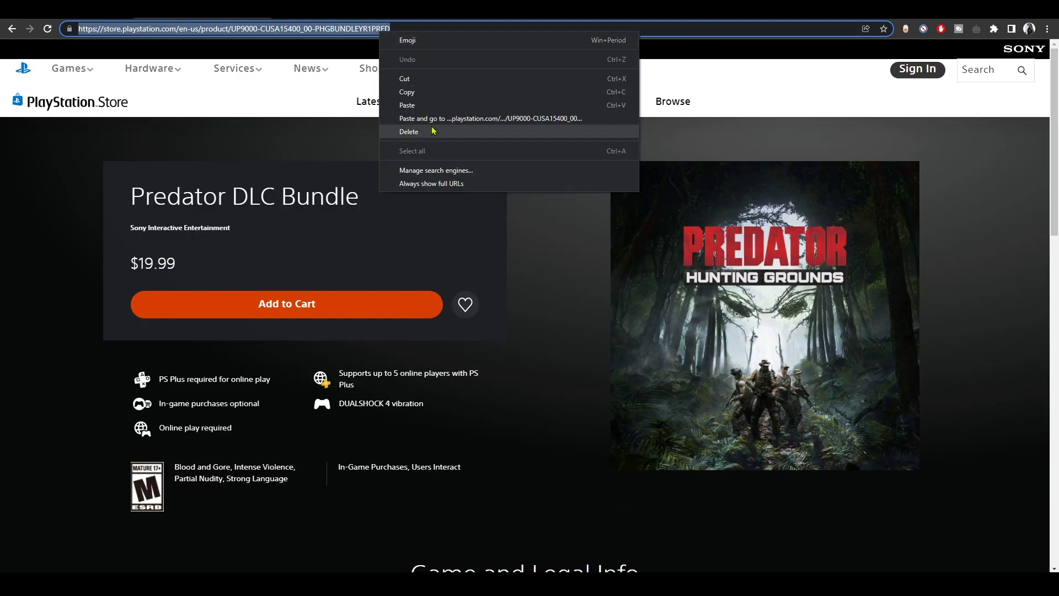
click(419, 92)
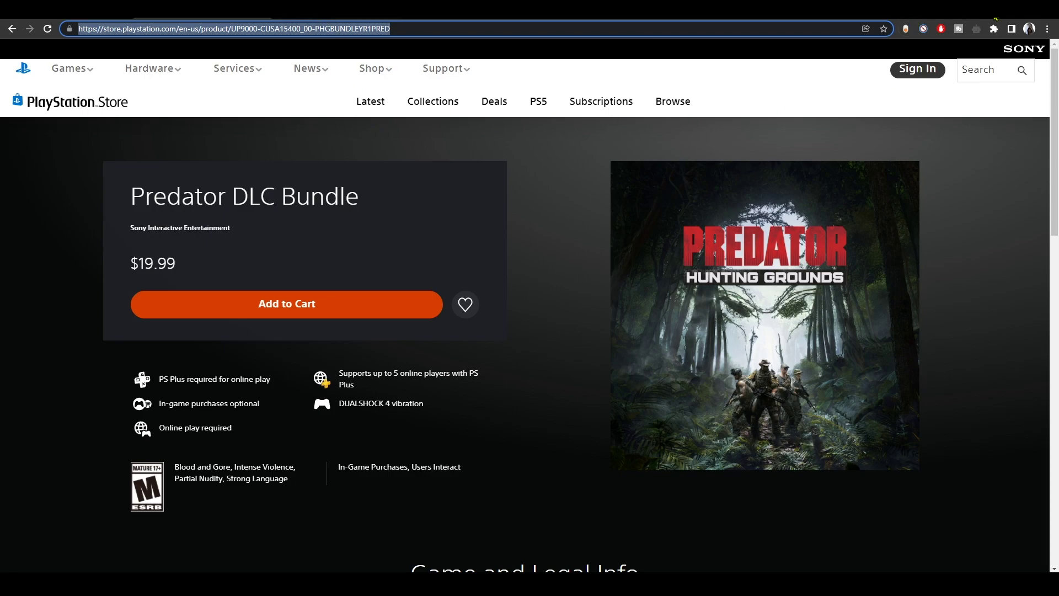
click(990, 8)
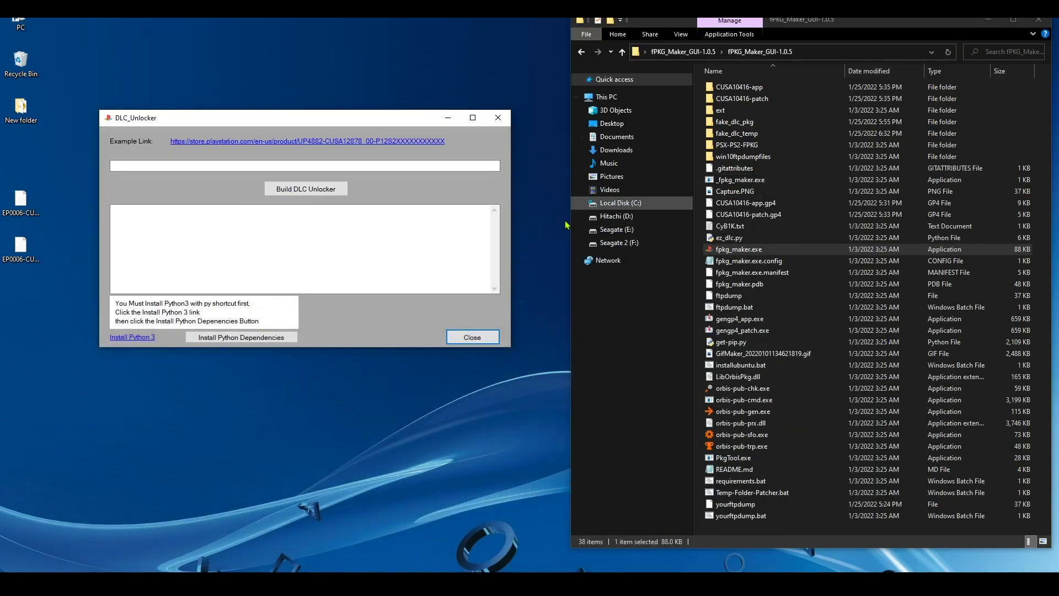
Paste the Predator DLC Bundle link and build the unlocker PKG.
right_click(138, 171)
click(165, 218)
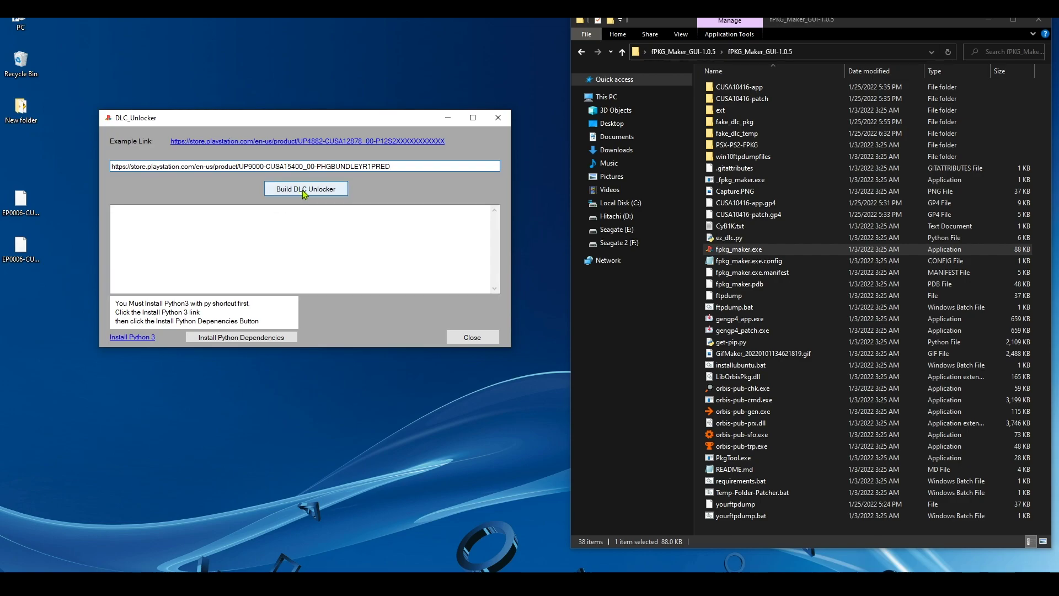
click(304, 192)
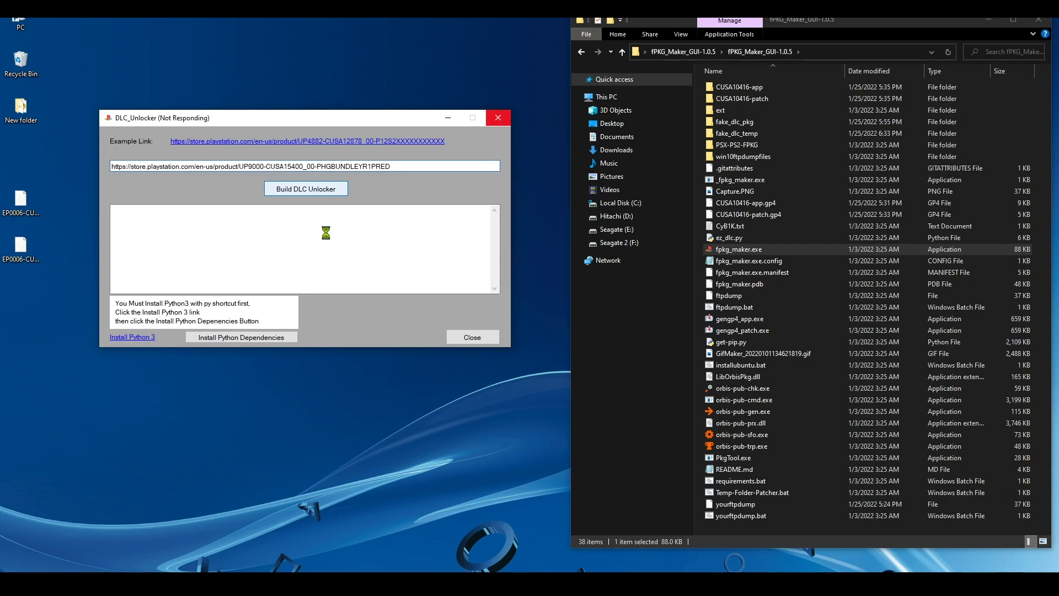
Check the build message reporting output in fake_dlc_pkg\CUSA15400.
click(746, 123)
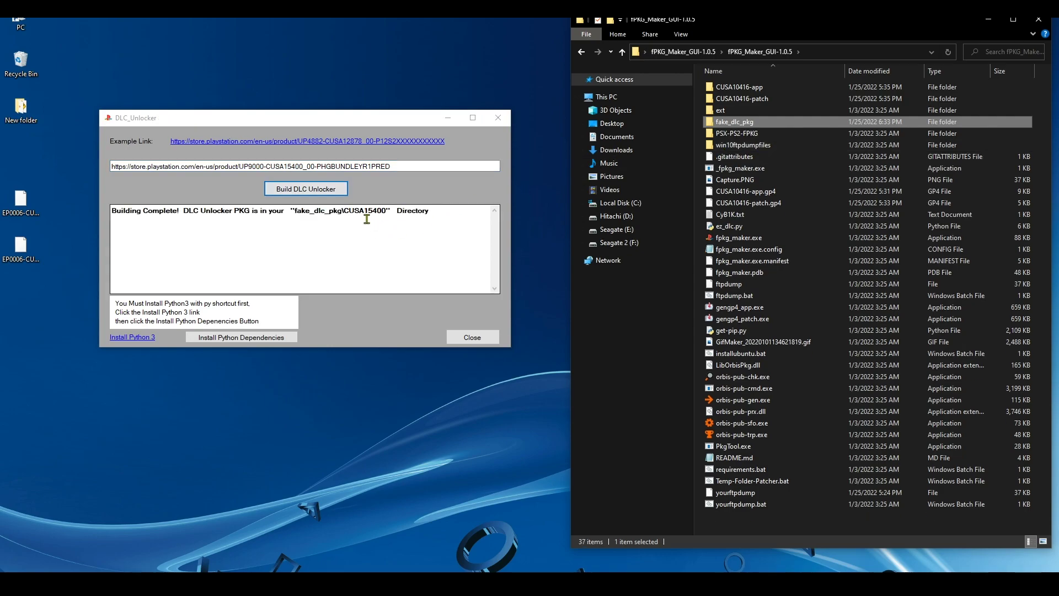
click(432, 223)
drag(432, 222, 299, 218)
click(298, 214)
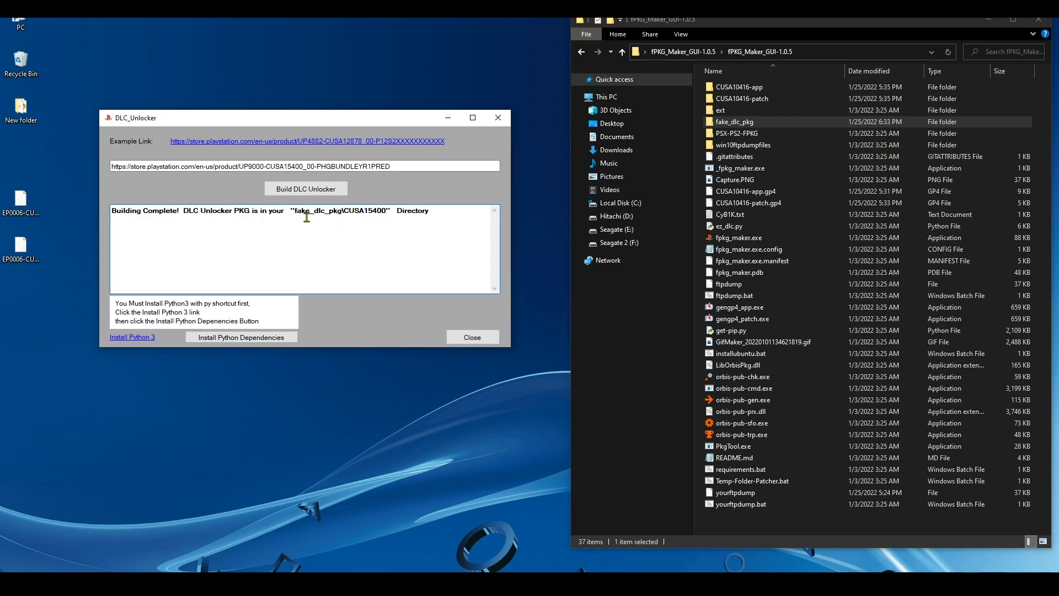
double_click(769, 124)
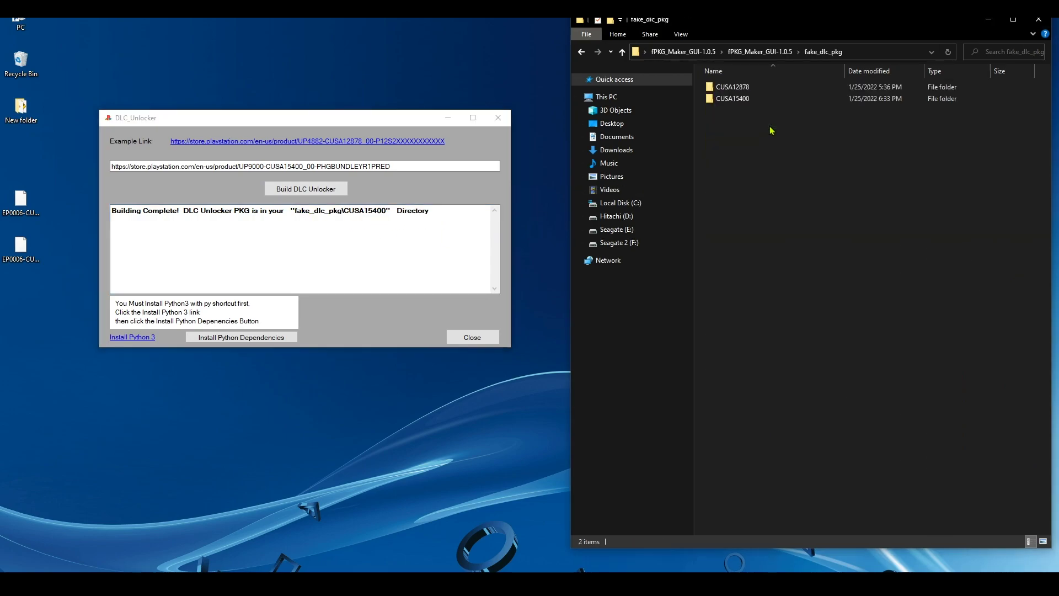
click(728, 99)
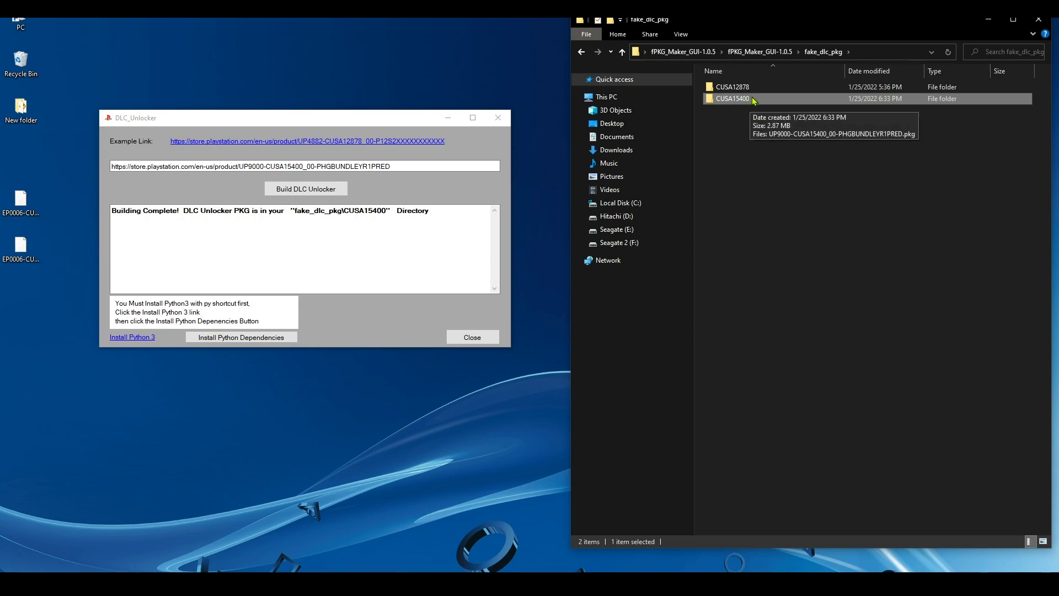
double_click(754, 100)
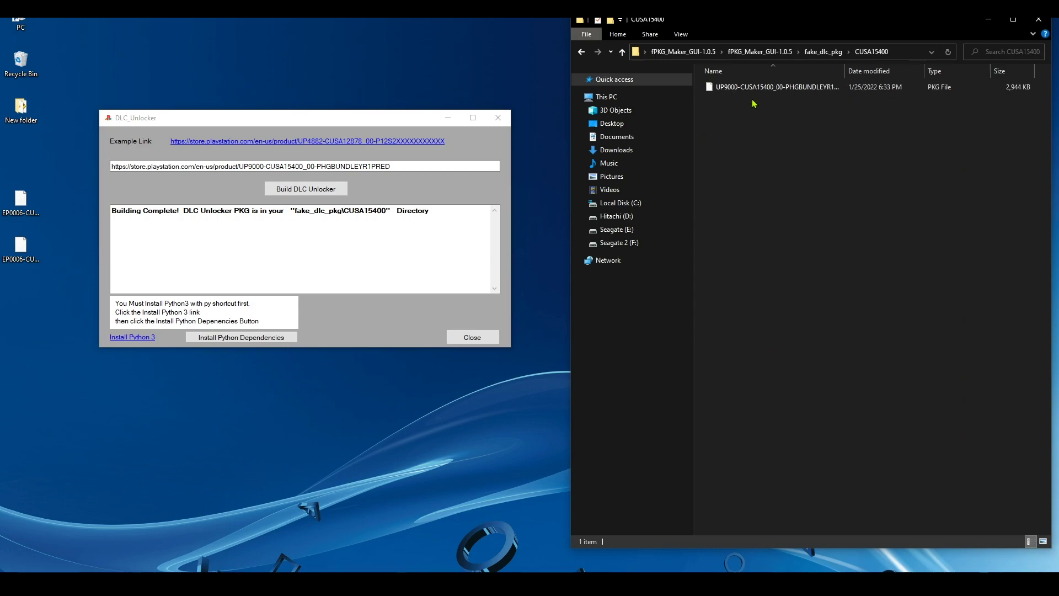
click(779, 89)
click(870, 98)
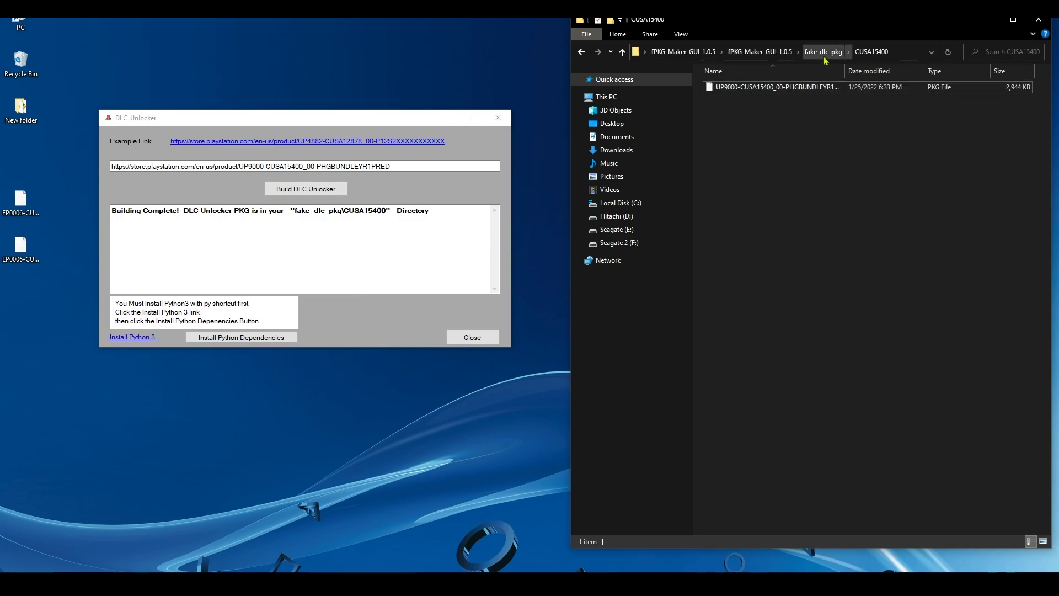
click(824, 52)
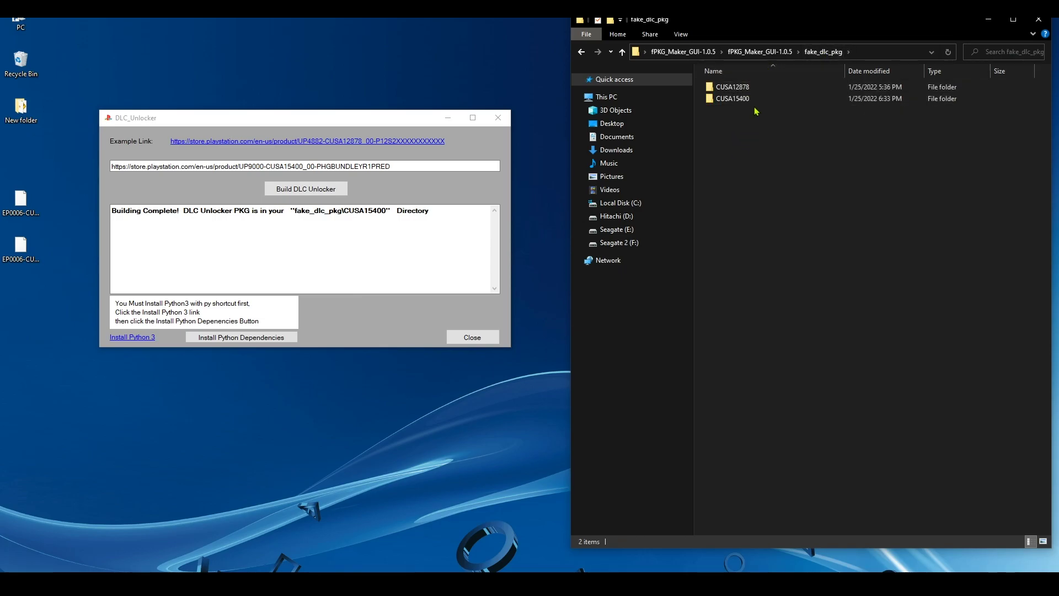
click(771, 55)
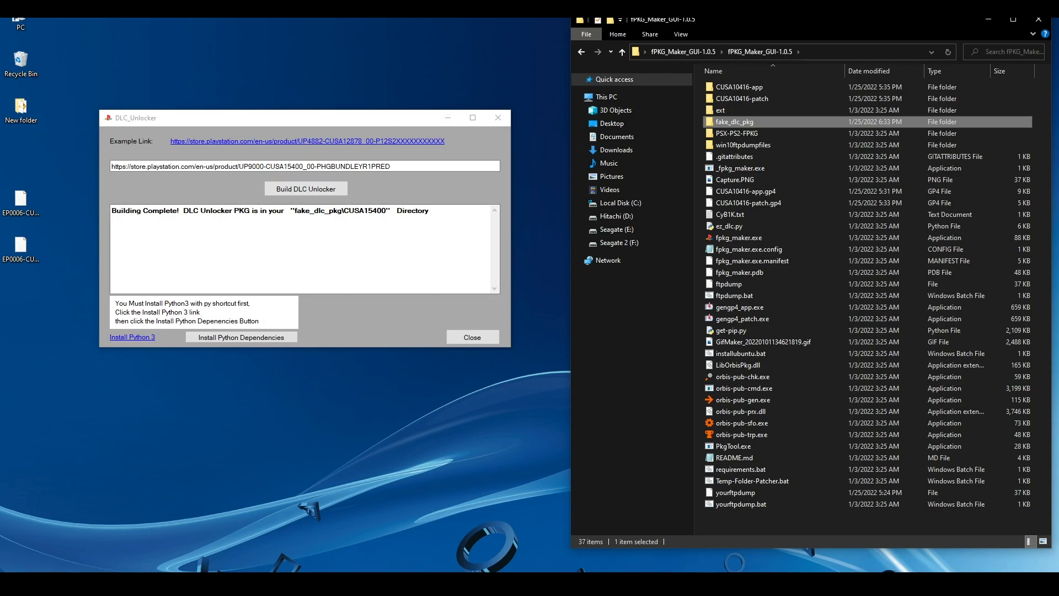
Switch to the Vampyr - Hunters Heirlooms tab in Chrome and copy its store URL.
click(127, 568)
click(331, 24)
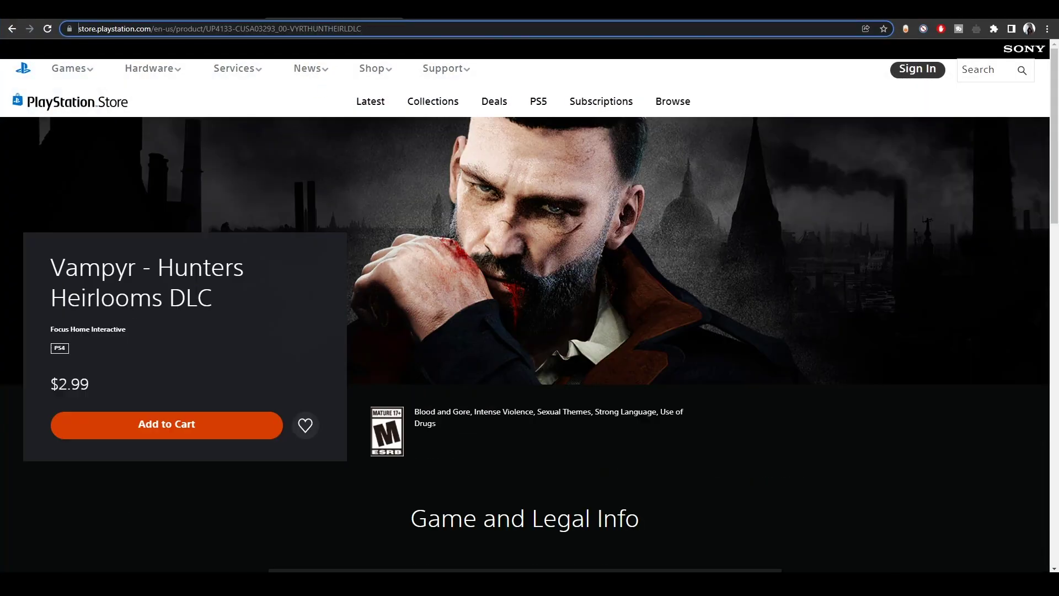
drag(211, 318, 180, 291)
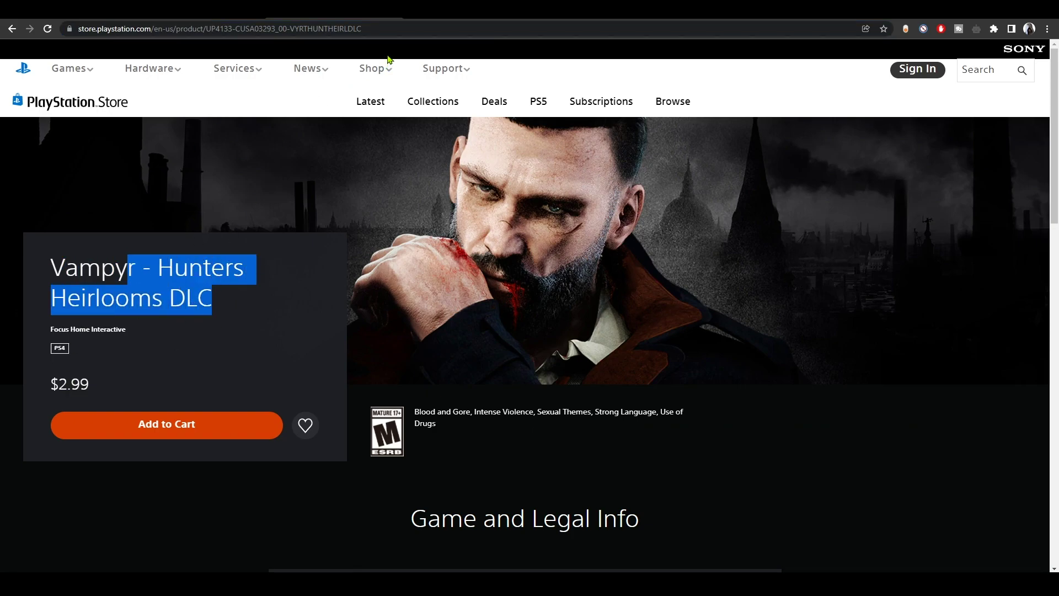
double_click(371, 31)
click(371, 30)
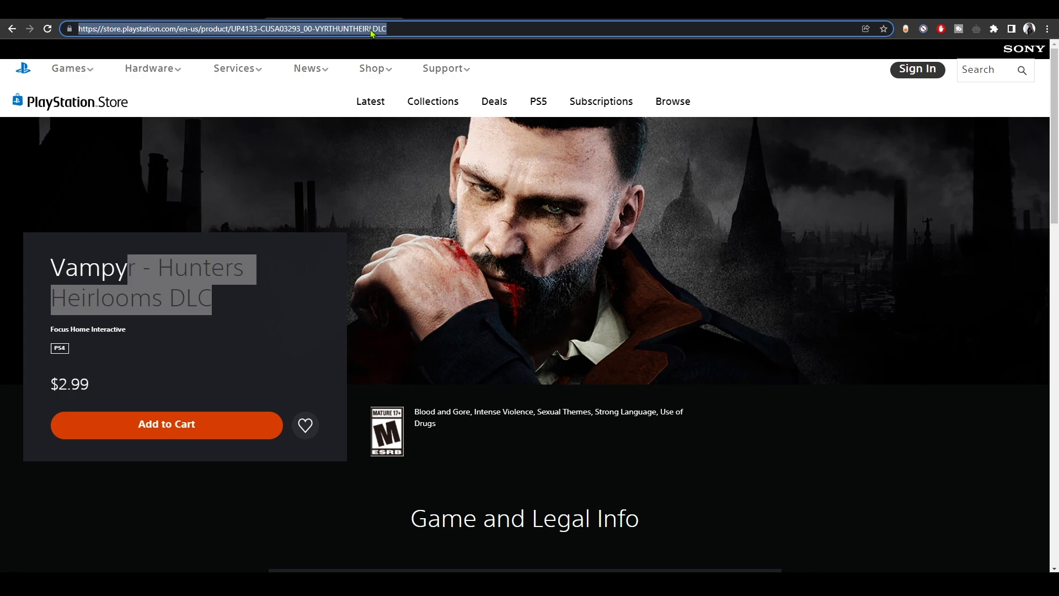
right_click(373, 29)
click(401, 85)
Replace the old link in DLC_Unlocker with the copied CUSA03293 Vampyr store link.
key(alt+Tab)
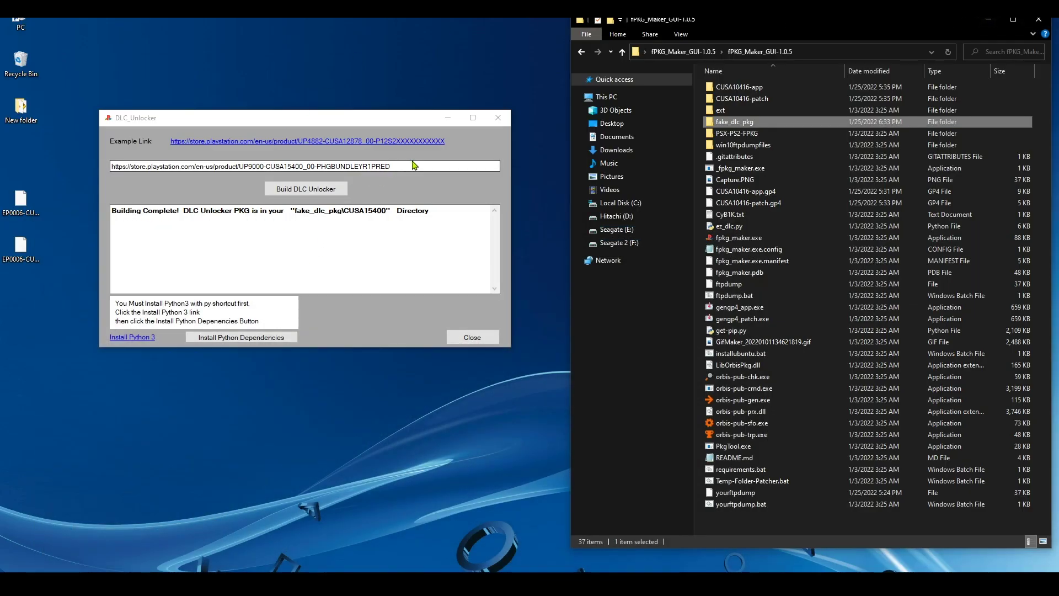
click(419, 175)
key(ctrl+a)
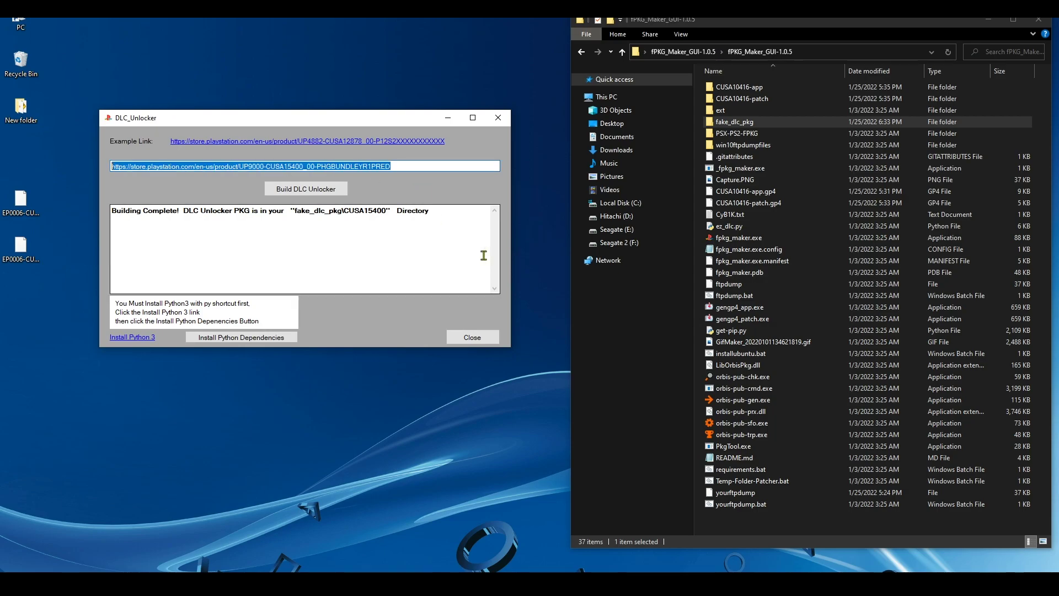
key(BackSpace)
right_click(222, 169)
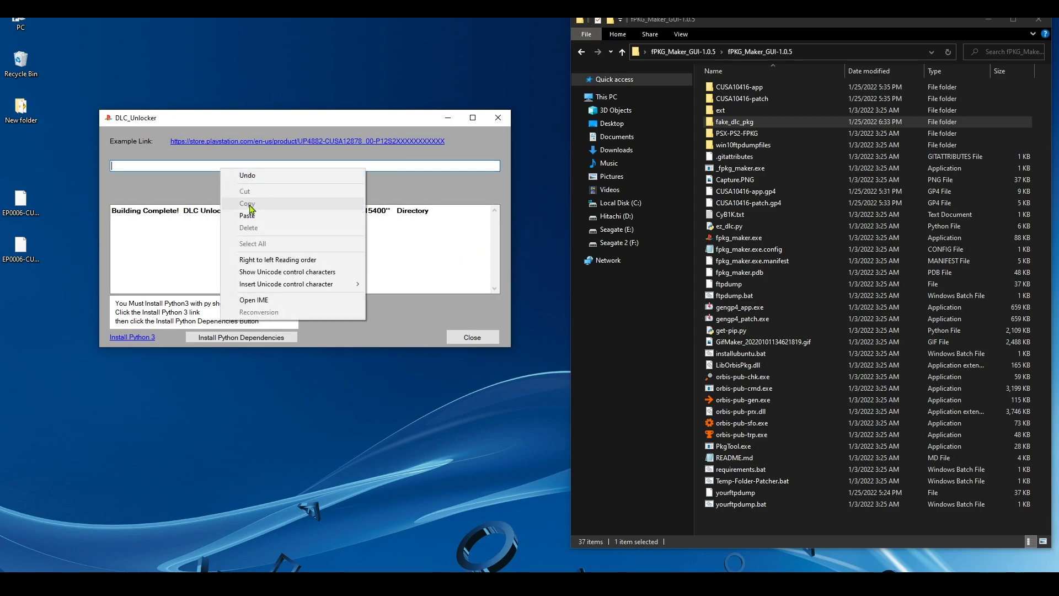
click(248, 215)
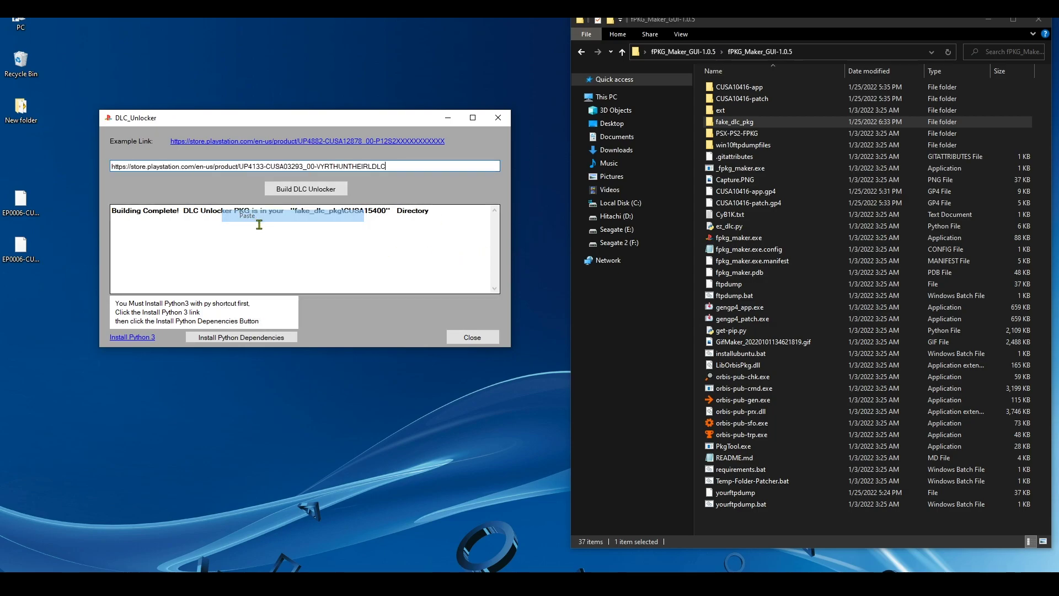
Build the unlocker and confirm it was saved to fake_dlc_pkg\CUSA03293.
click(317, 190)
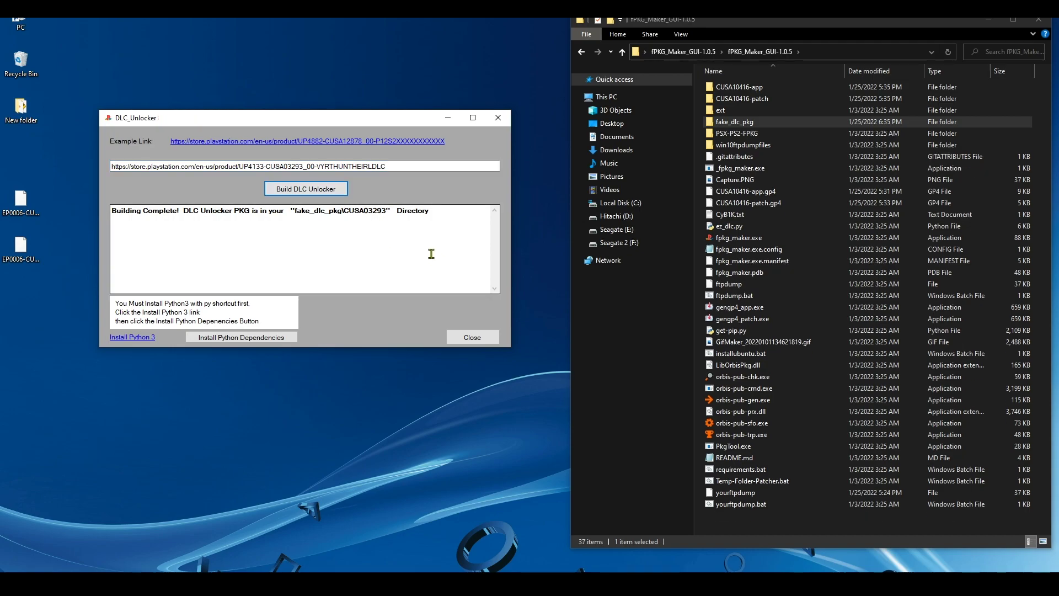
drag(382, 221, 371, 221)
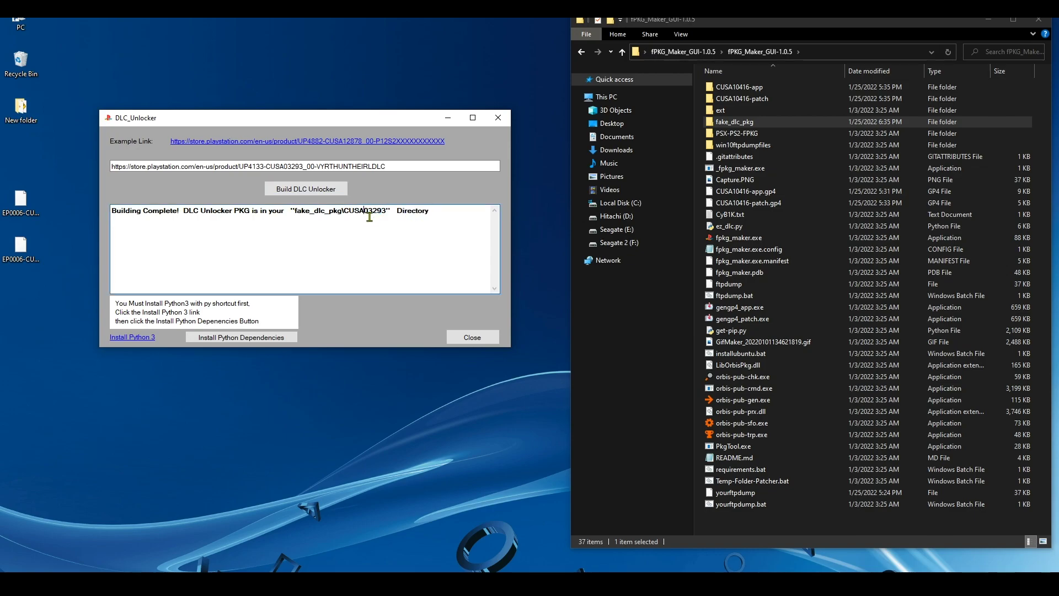
shift+click(393, 223)
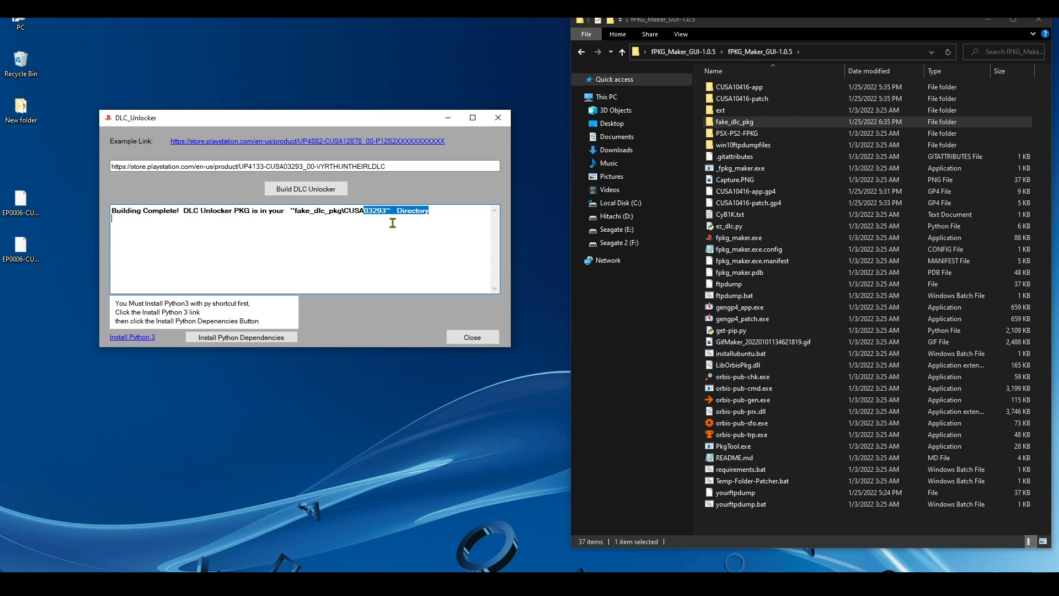
Check the 1,920 KB Vampyr unlocker PKG in CUSA03293, then return to fake_dlc_pkg.
double_click(762, 122)
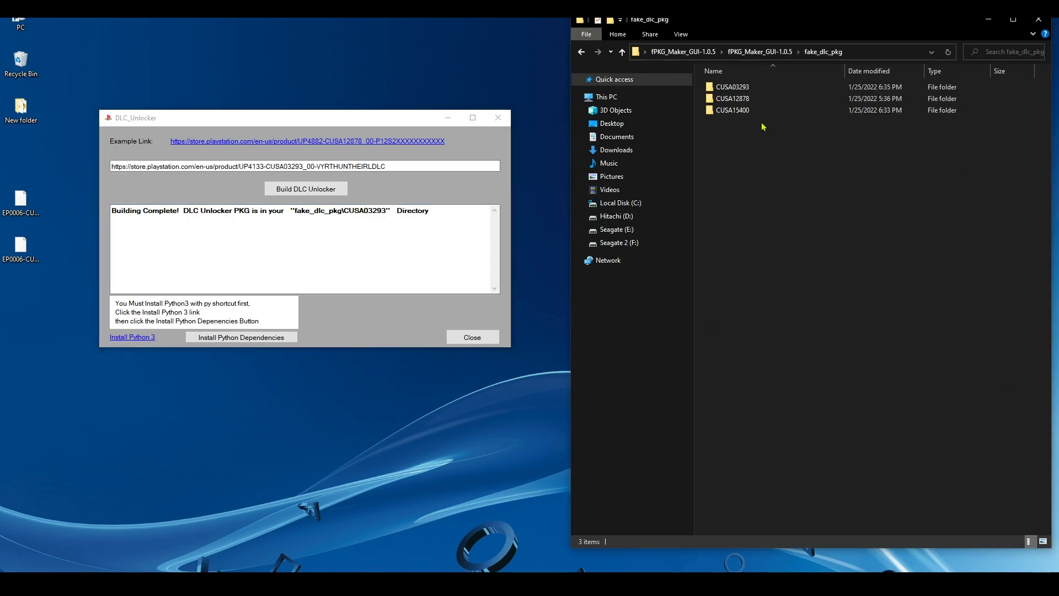
click(766, 88)
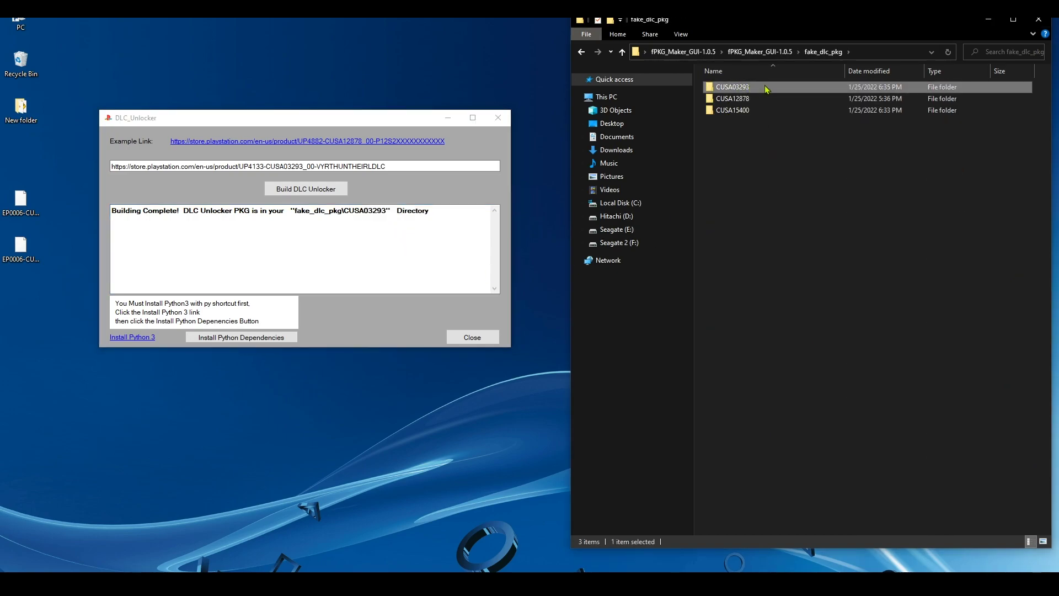
double_click(746, 87)
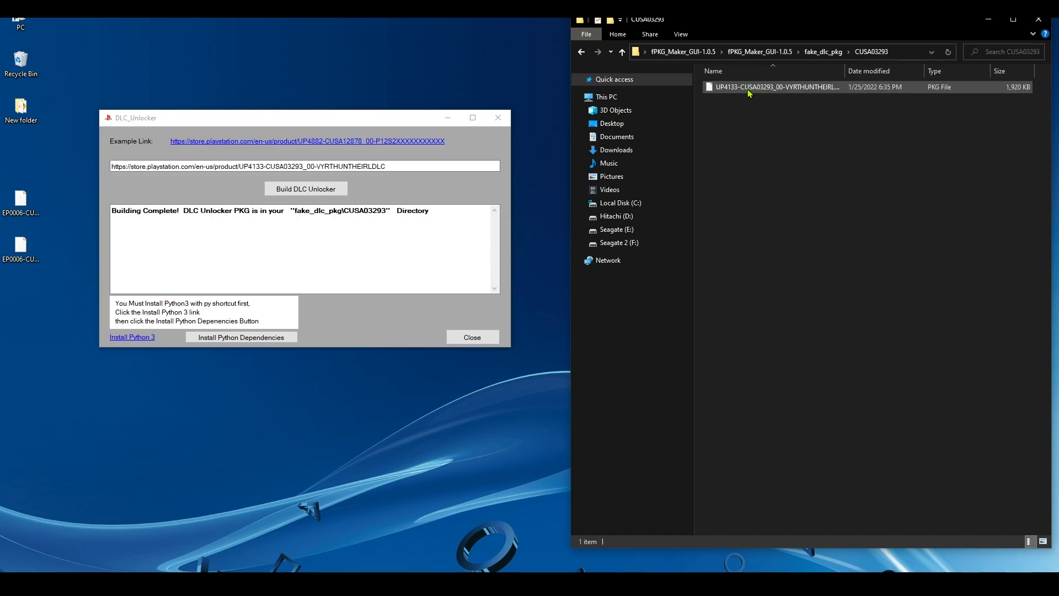
click(797, 94)
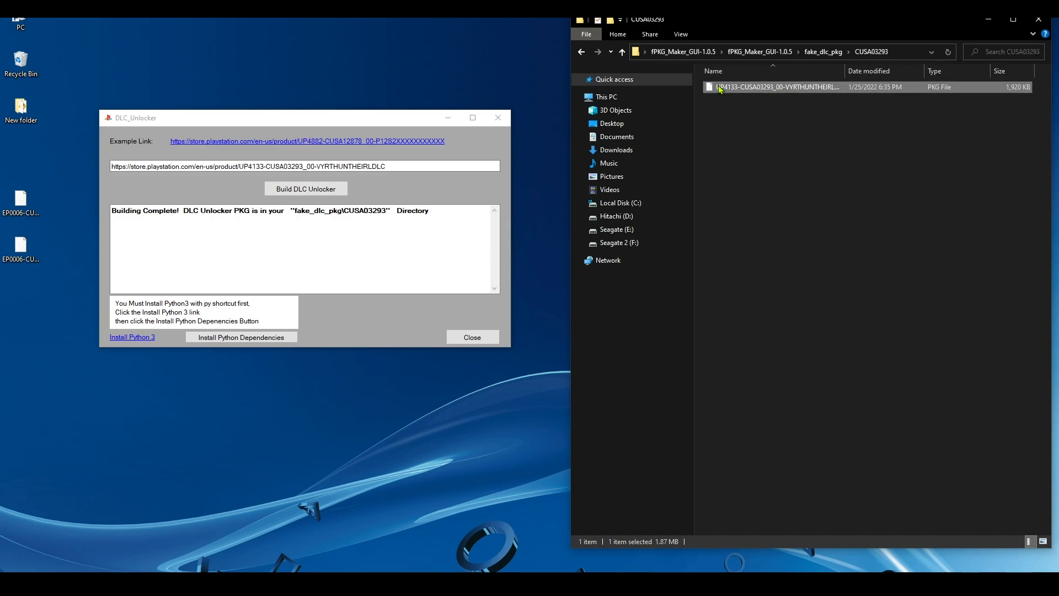
click(848, 243)
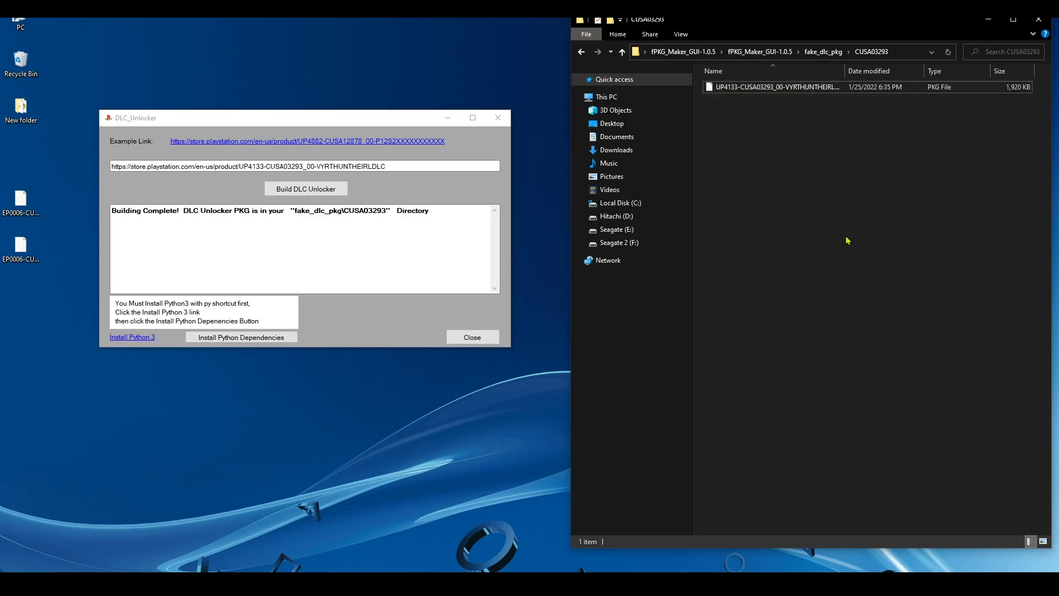
click(810, 54)
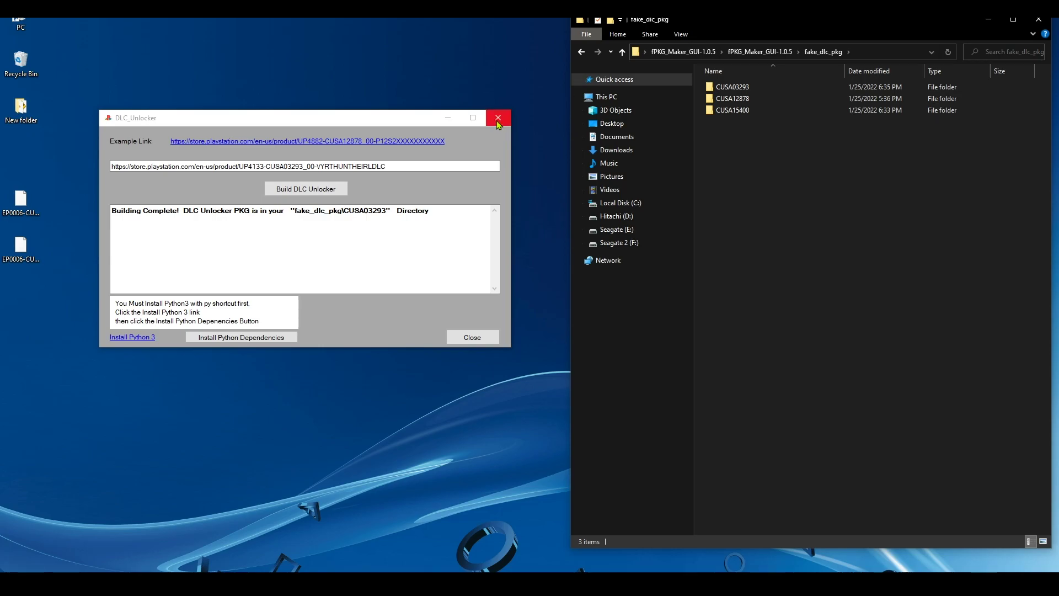
Bring the README's WSL Ubuntu 20.04 Required section into view and start a Windows search.
key(alt)
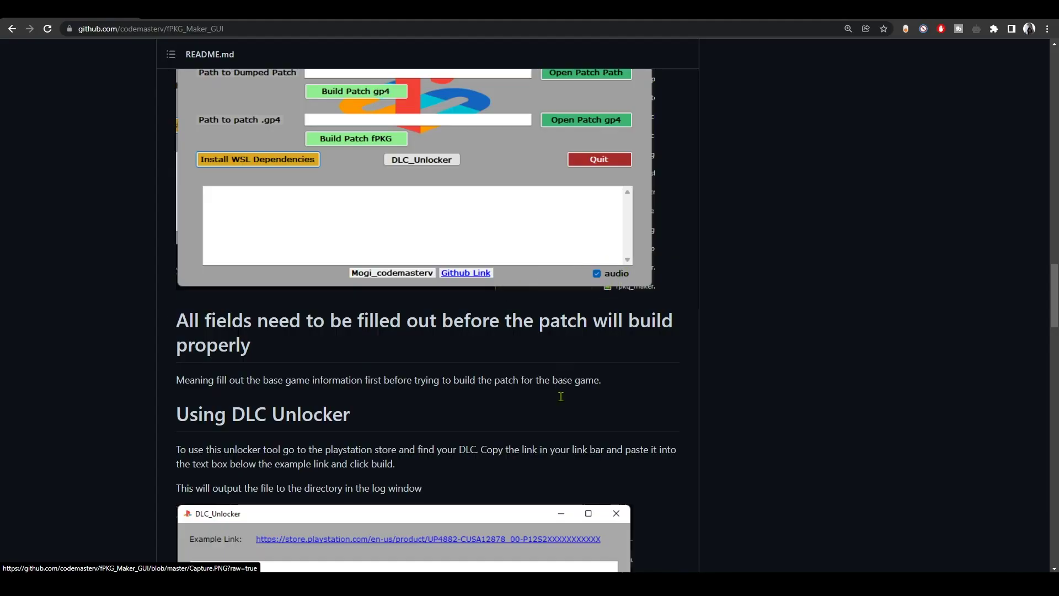
scroll(560, 395, down, 14)
scroll(558, 407, up, 1)
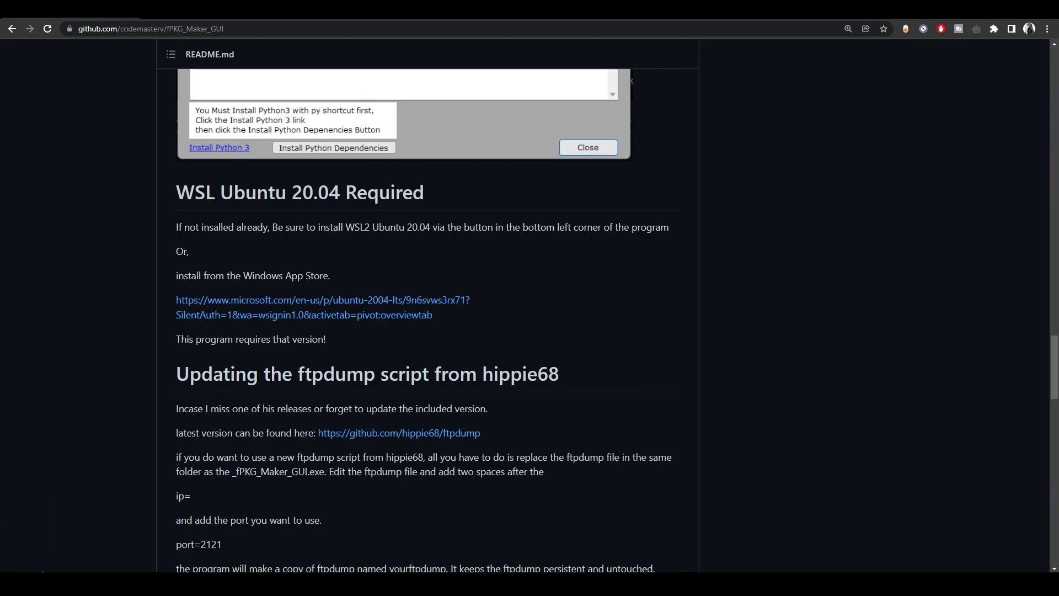
click(50, 574)
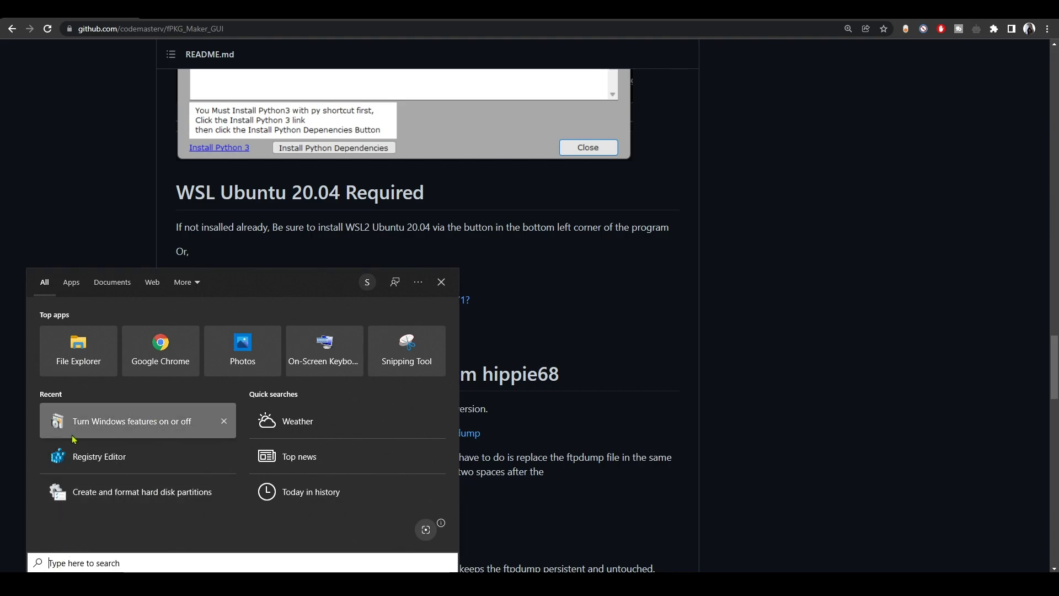
Tick Windows Subsystem for Linux in Windows Features and get Ubuntu 20.04 LTS from the Microsoft Store.
click(157, 425)
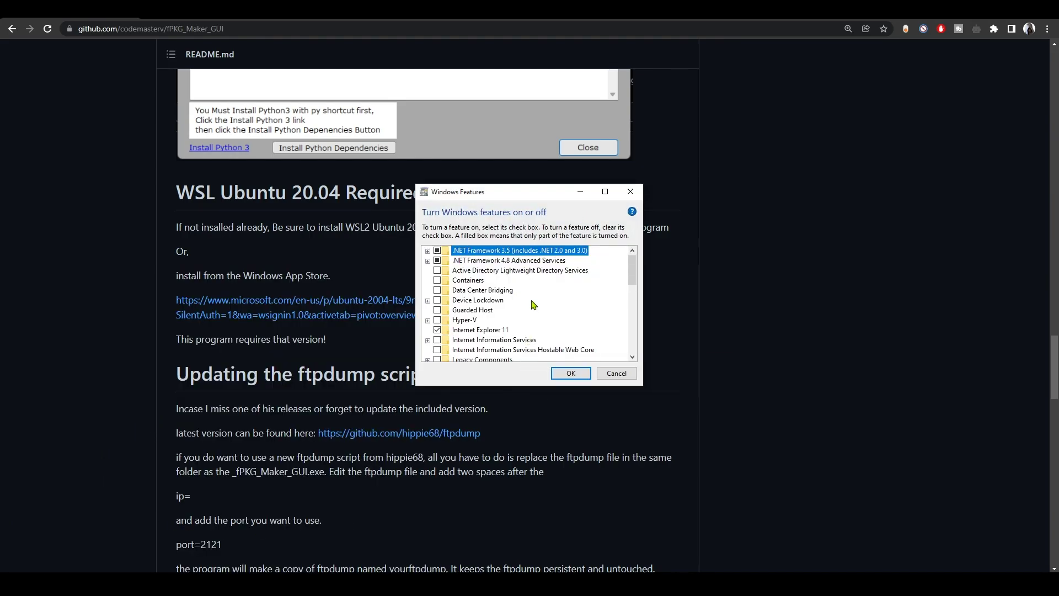
scroll(532, 306, down, 7)
scroll(534, 304, down, 1)
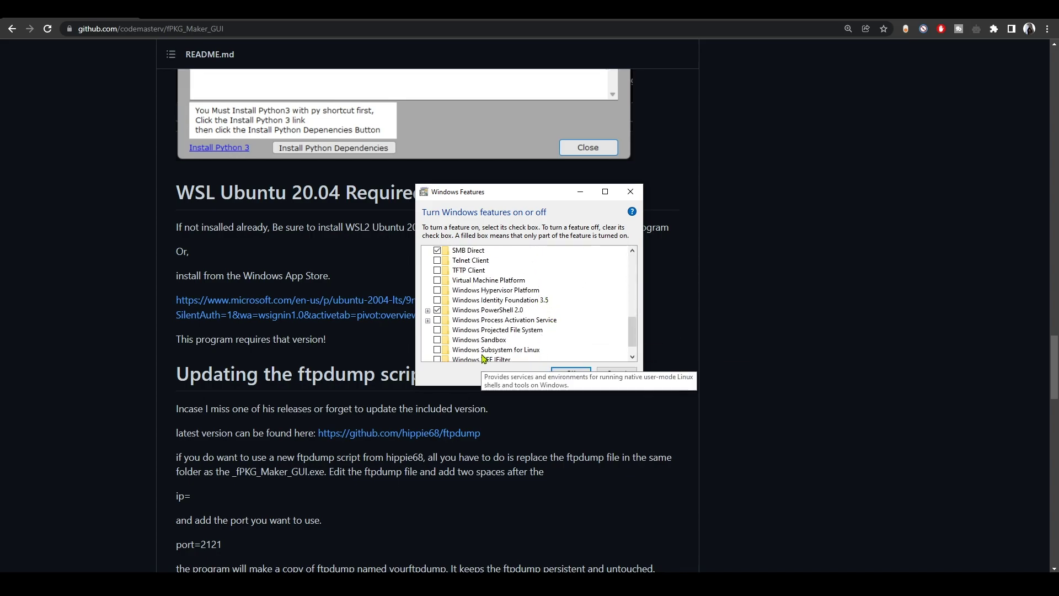
click(438, 350)
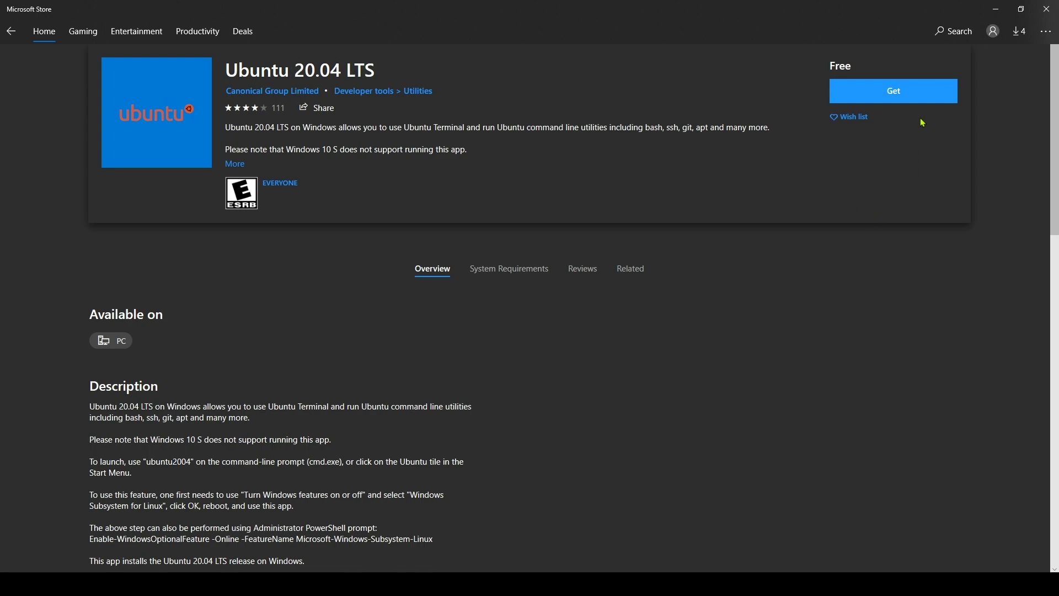
click(892, 92)
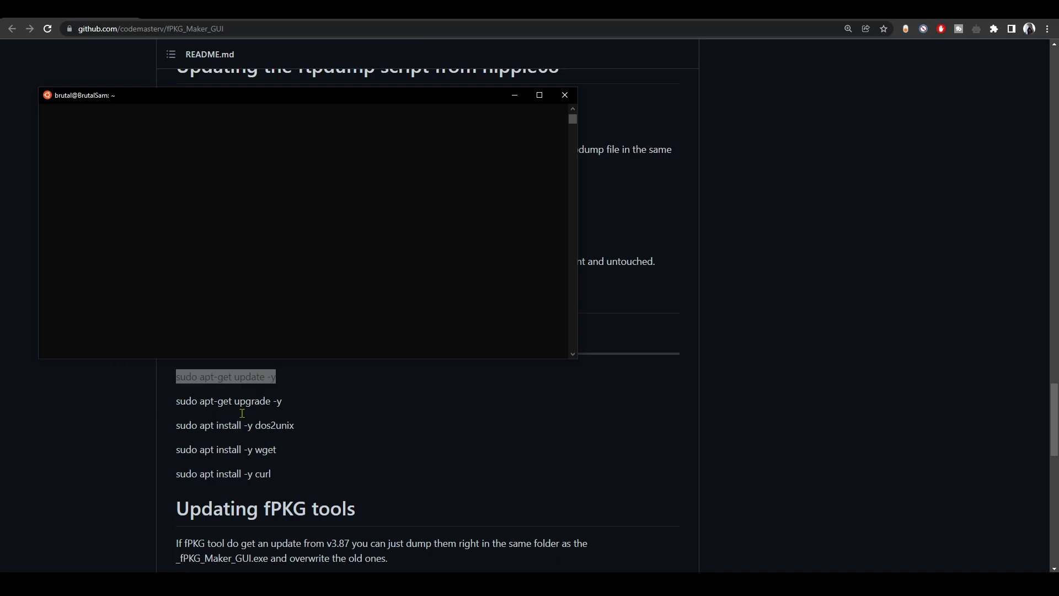
Copy 'sudo apt-get upgrade -y' from the README and paste it into the Ubuntu terminal to run it.
click(242, 414)
triple_click(242, 414)
right_click(236, 402)
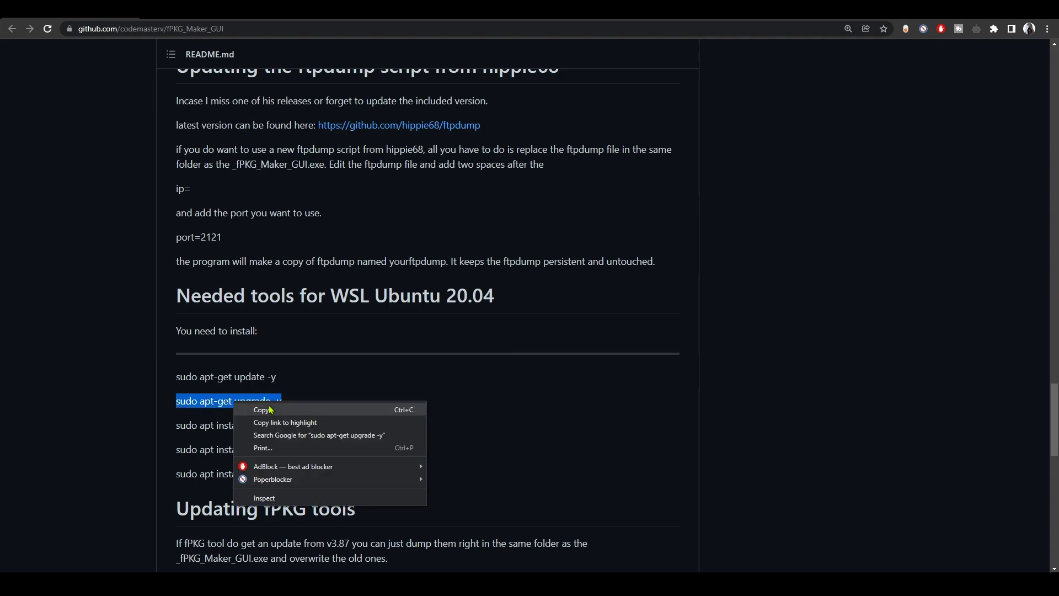
click(270, 410)
key(alt+Tab)
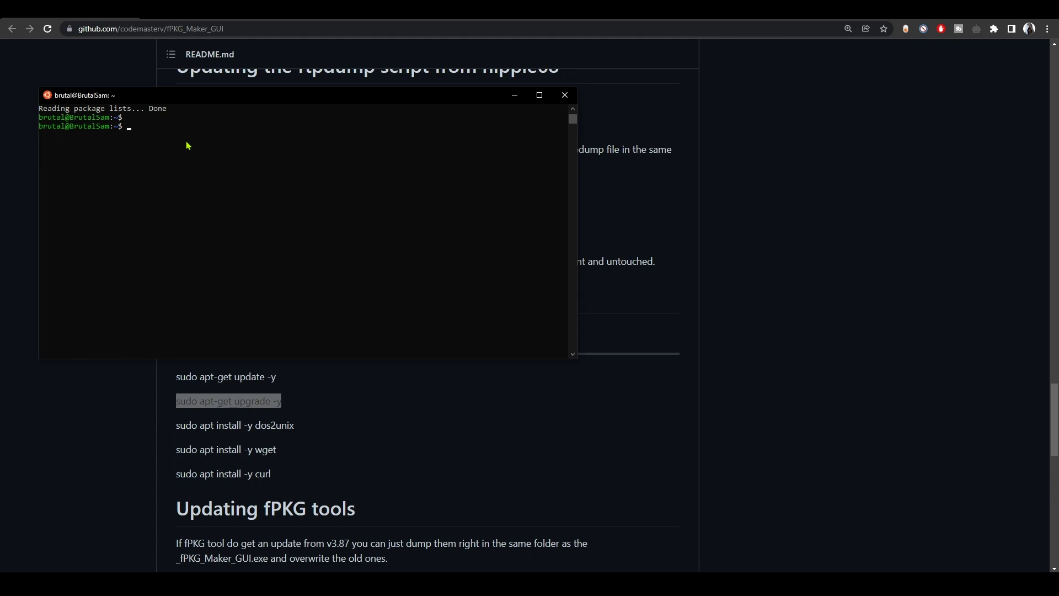
right_click(188, 146)
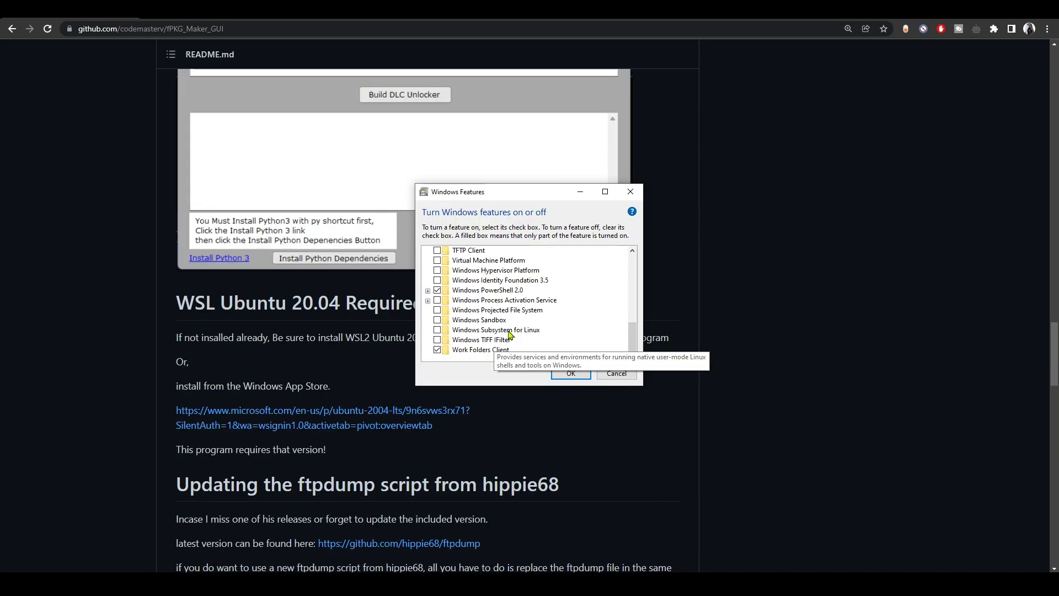
Tick Windows Subsystem for Linux and confirm with OK to apply the change.
click(438, 330)
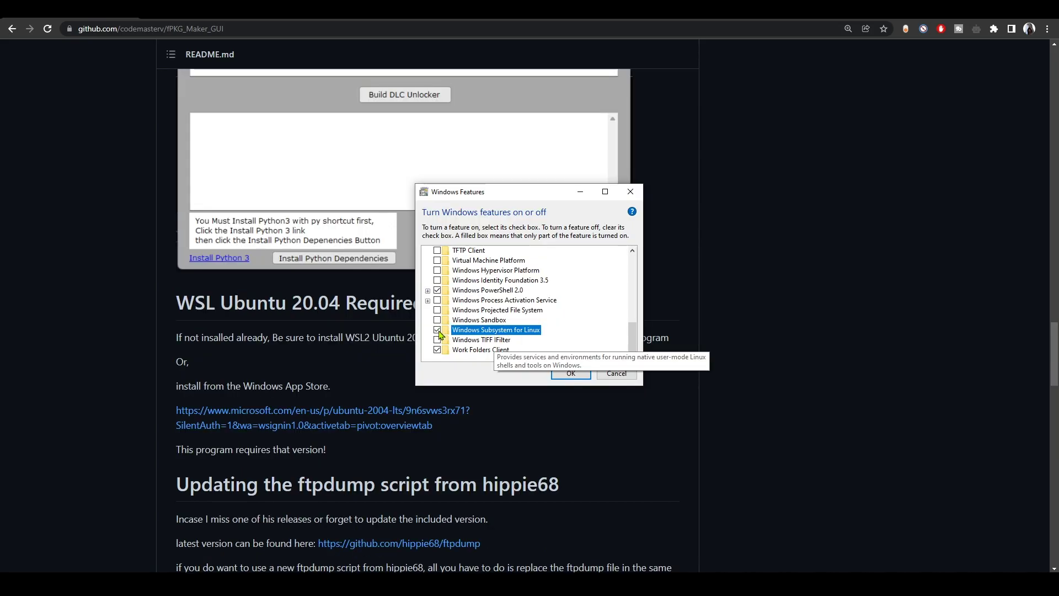
click(572, 377)
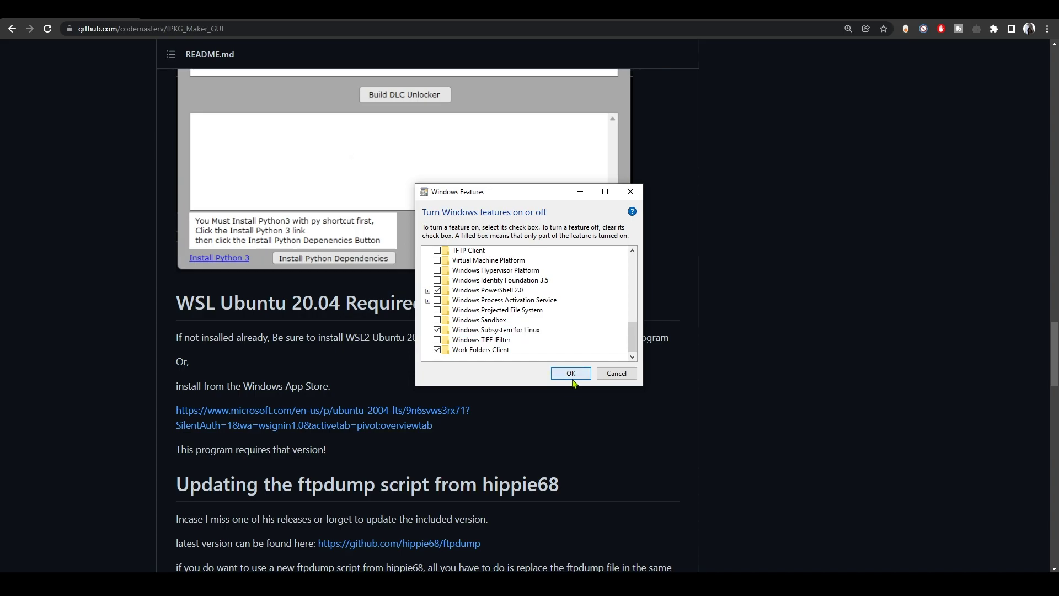